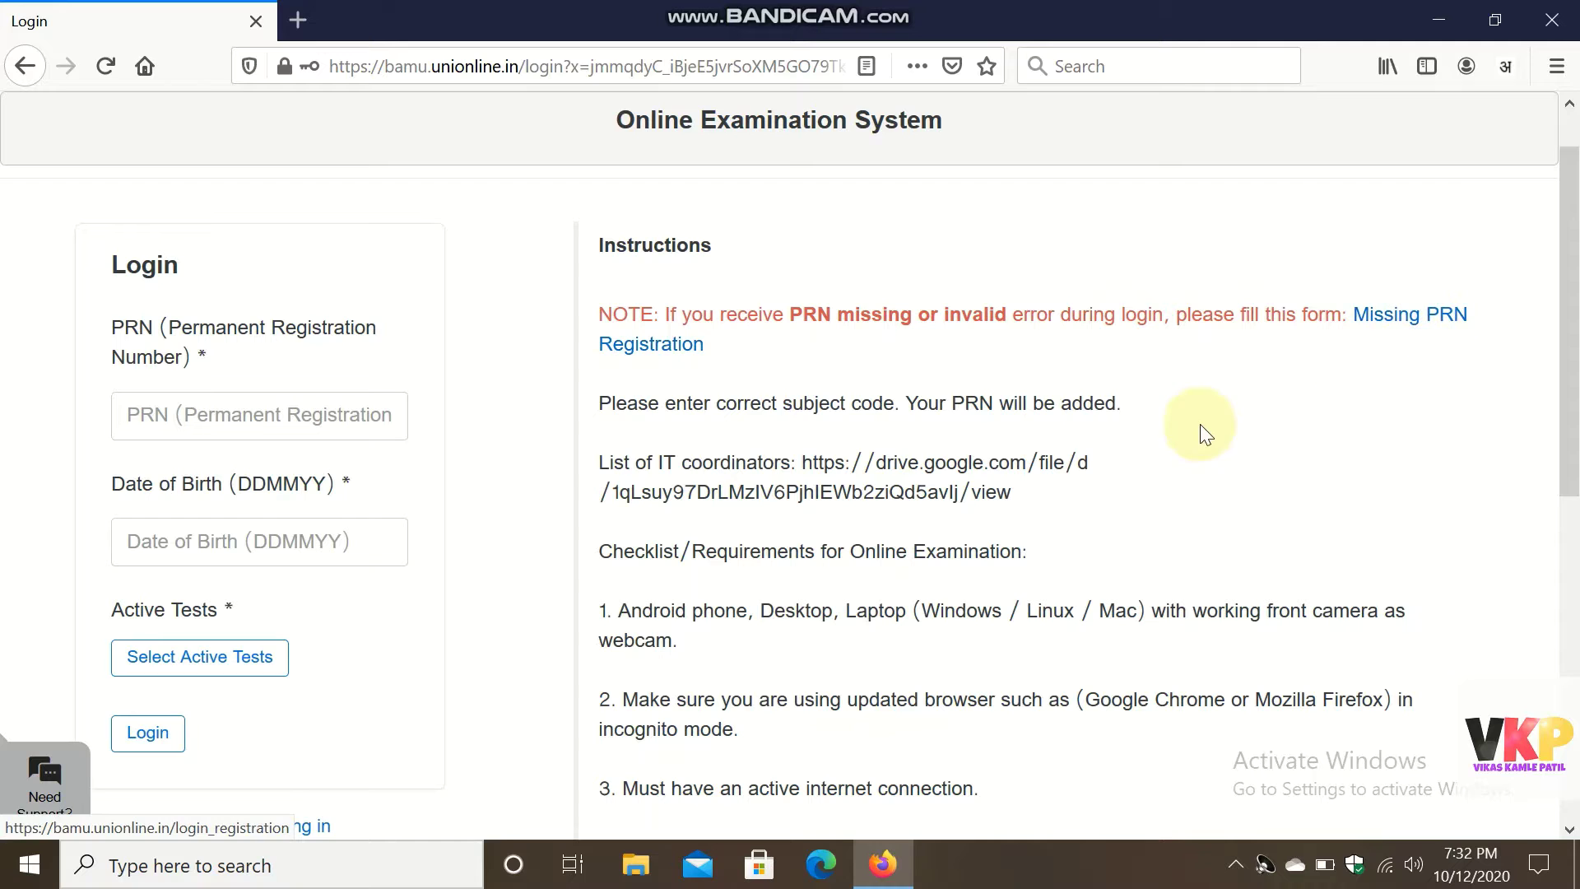
# Open the Missing PRN Registration link from the login page's Instructions note.
pyautogui.click(1436, 325)
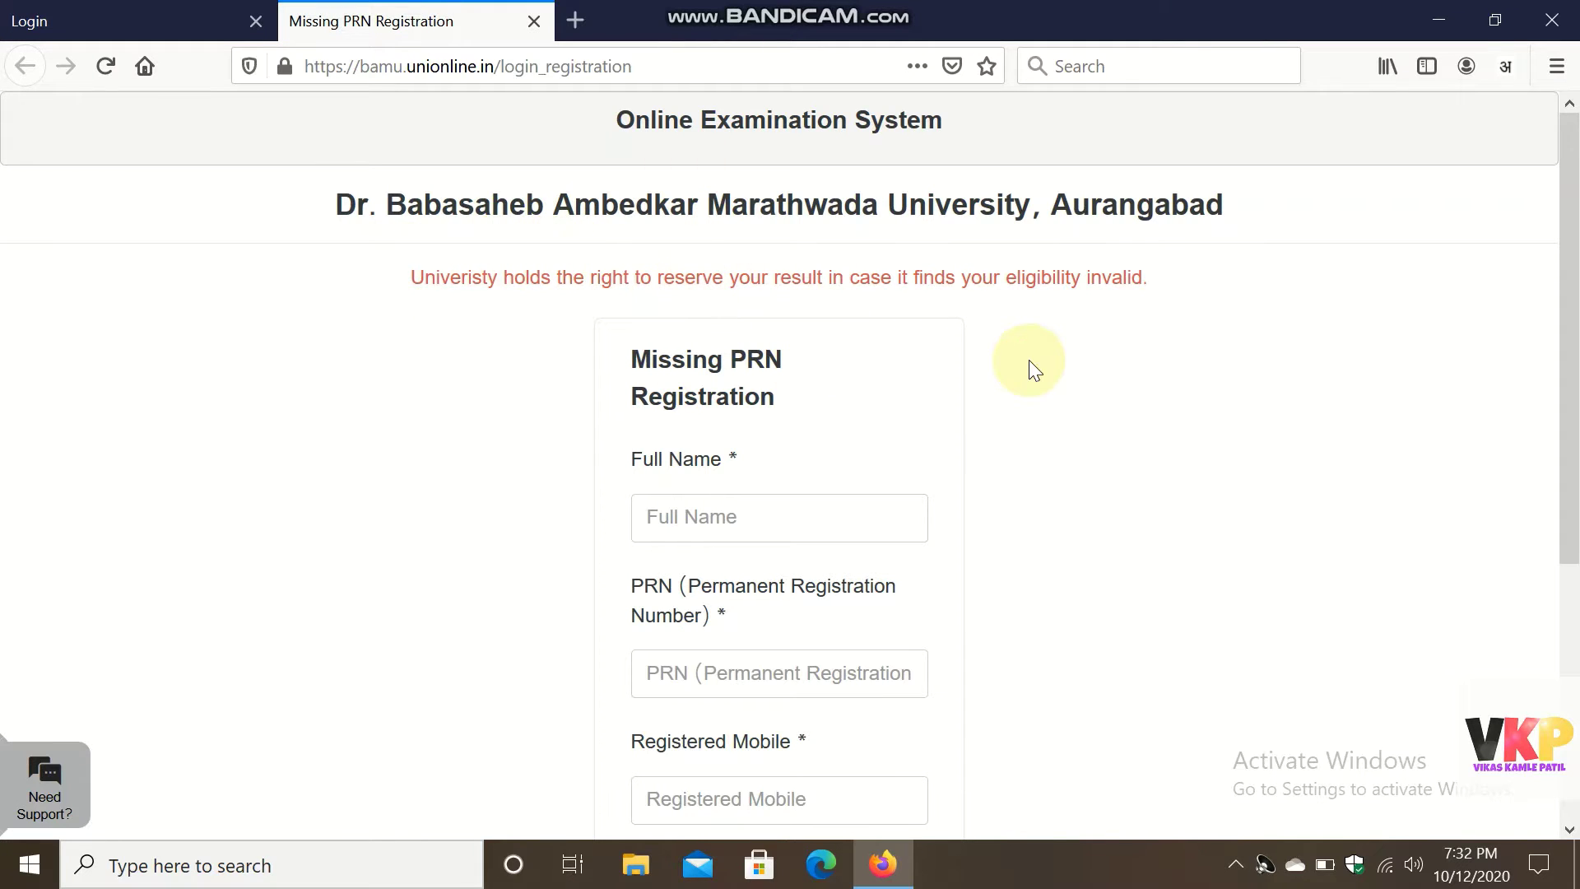
pyautogui.scroll(-1, 1034, 370)
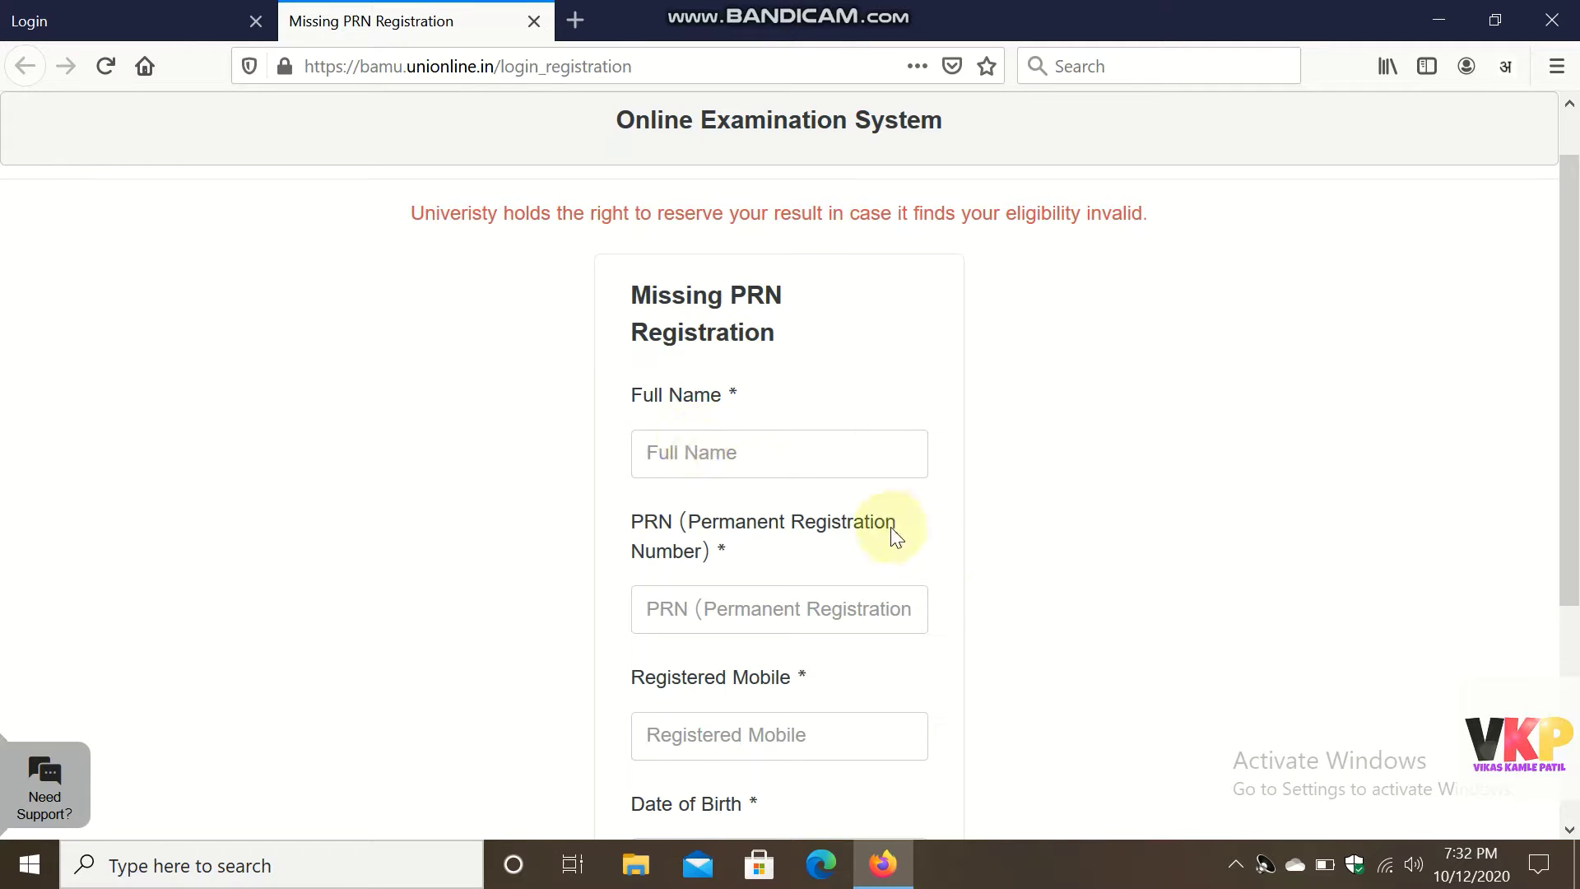
pyautogui.scroll(-1, 845, 593)
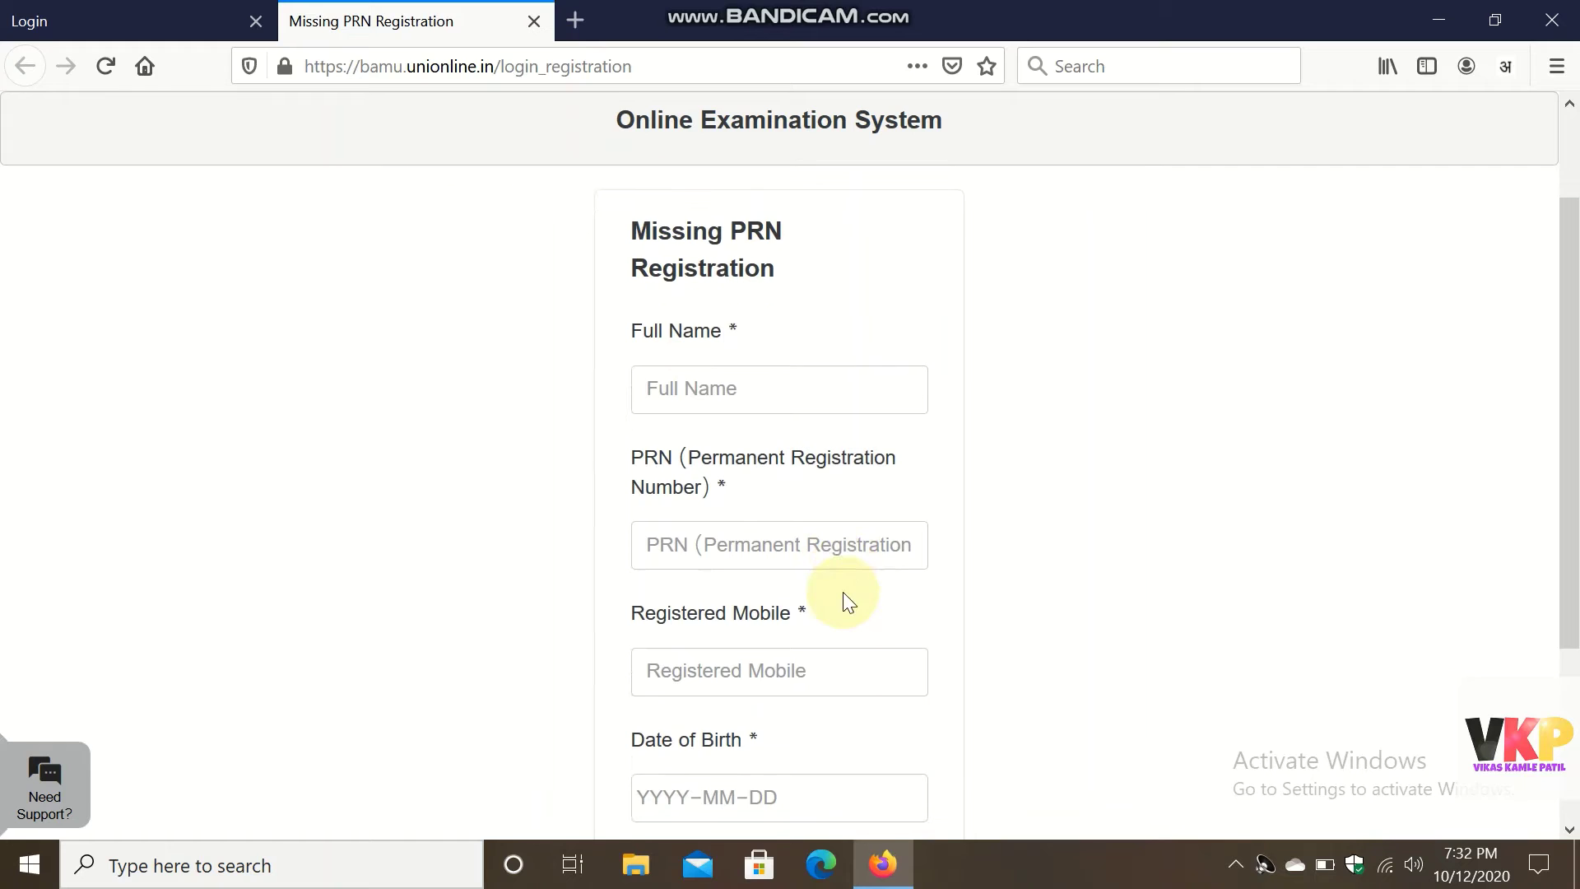
pyautogui.scroll(-1, 842, 593)
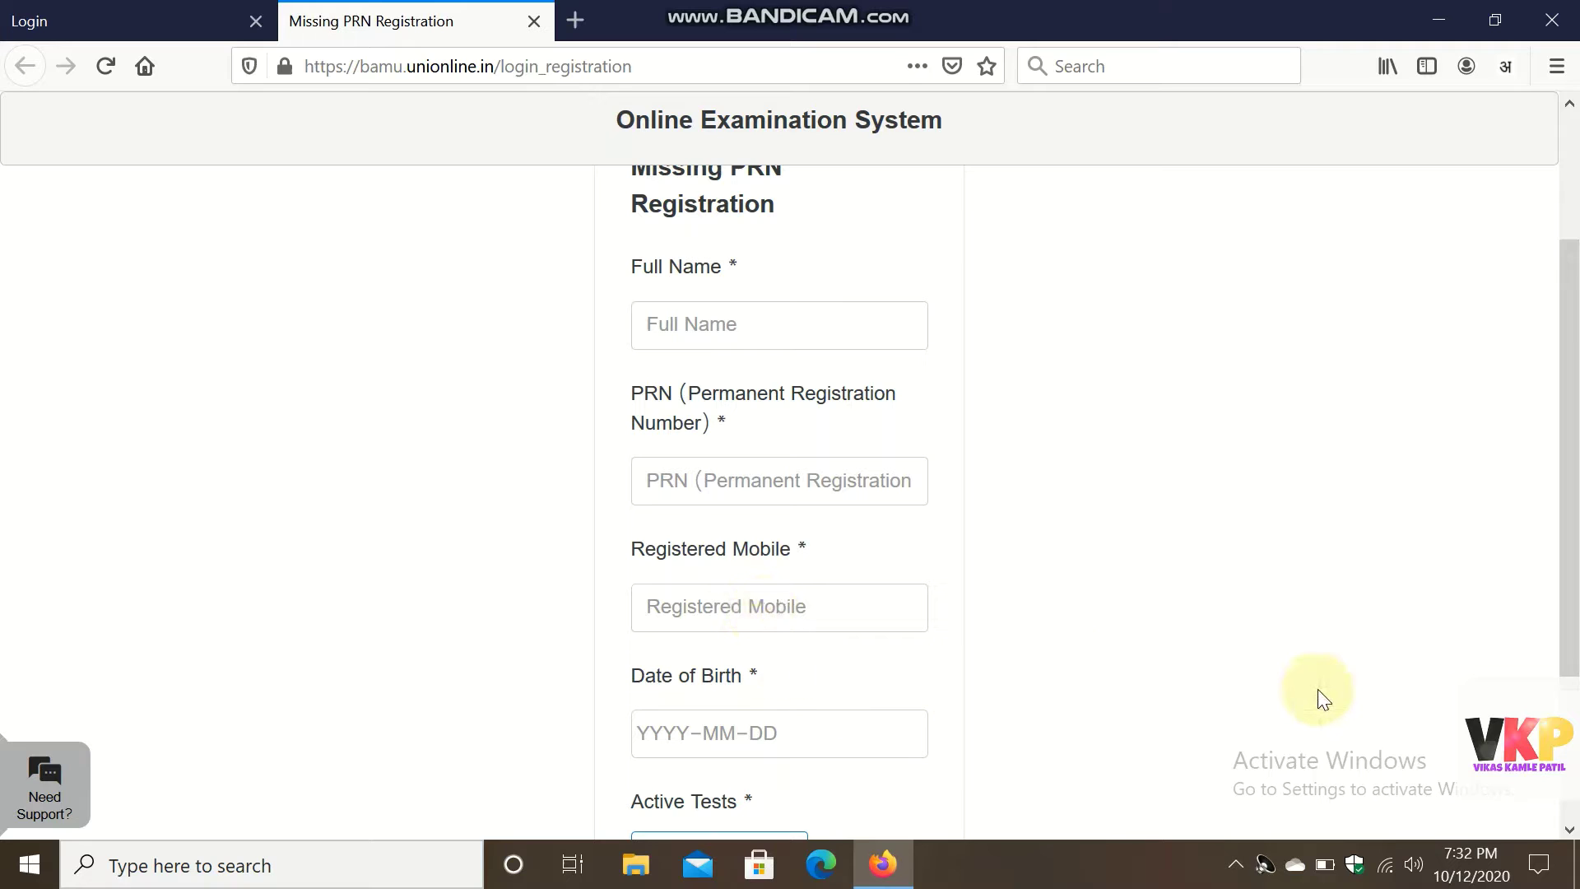
pyautogui.scroll(-3, 1318, 690)
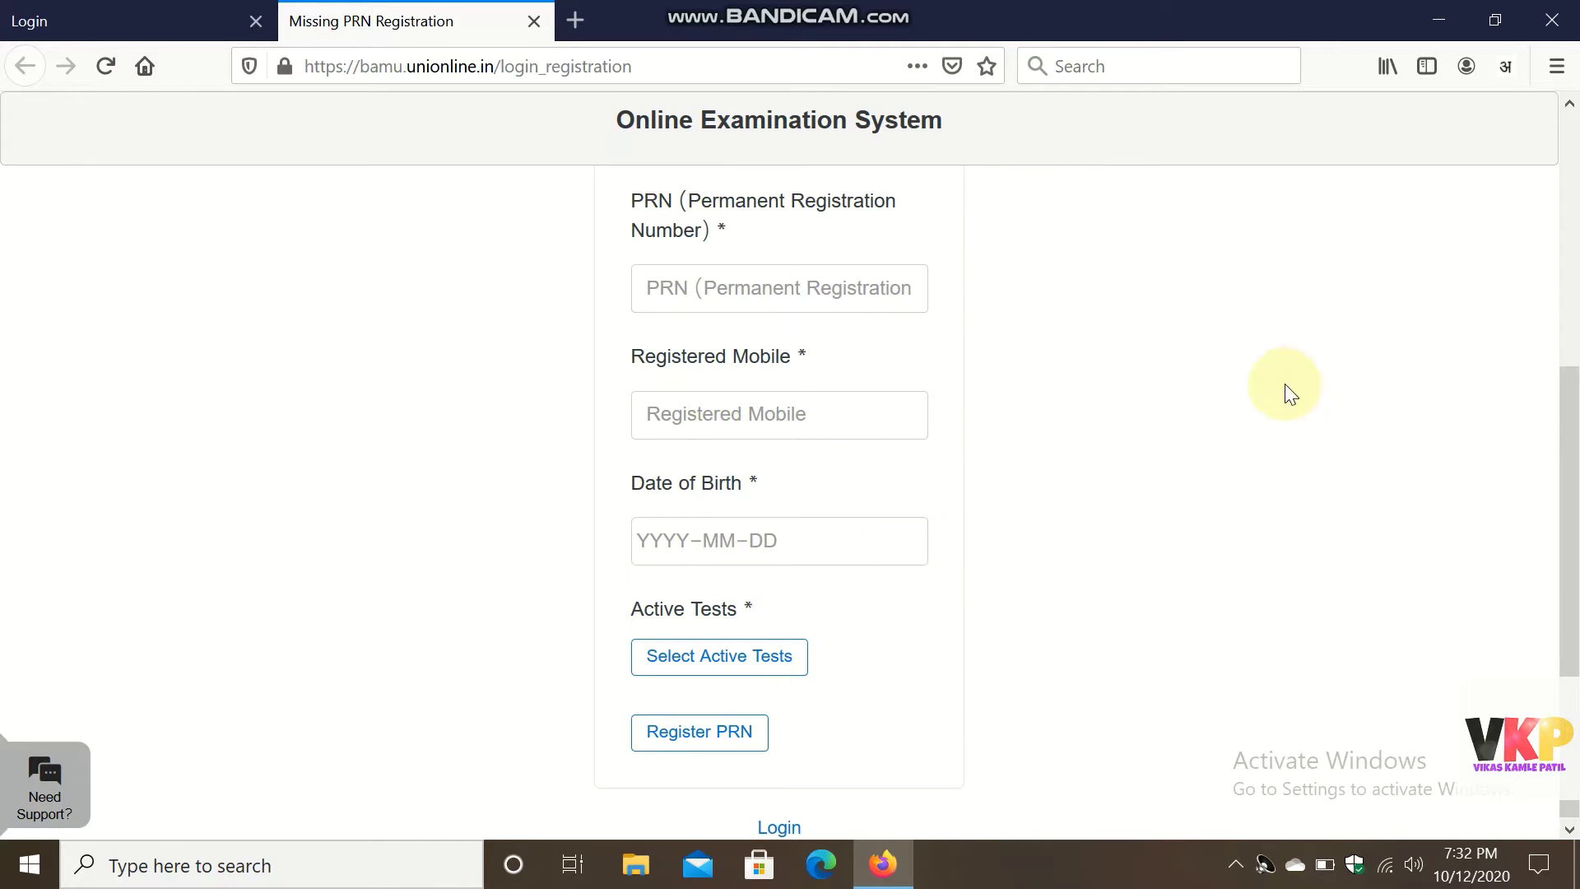
# Open Select Active Tests and set the faculty to INT / Interdisciplinary.
pyautogui.click(802, 668)
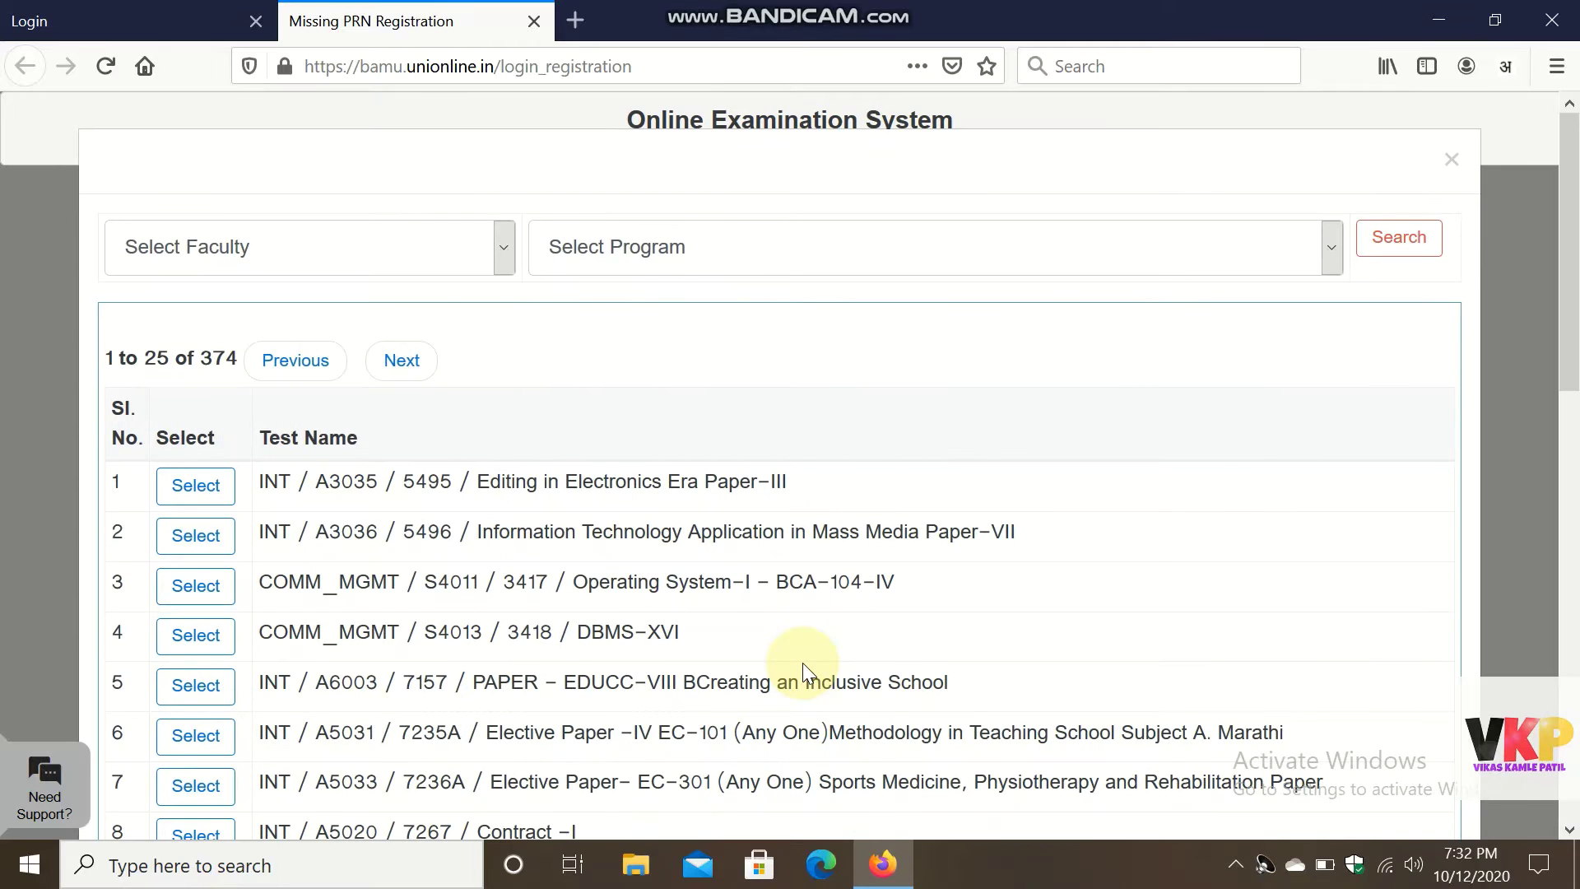
pyautogui.click(443, 260)
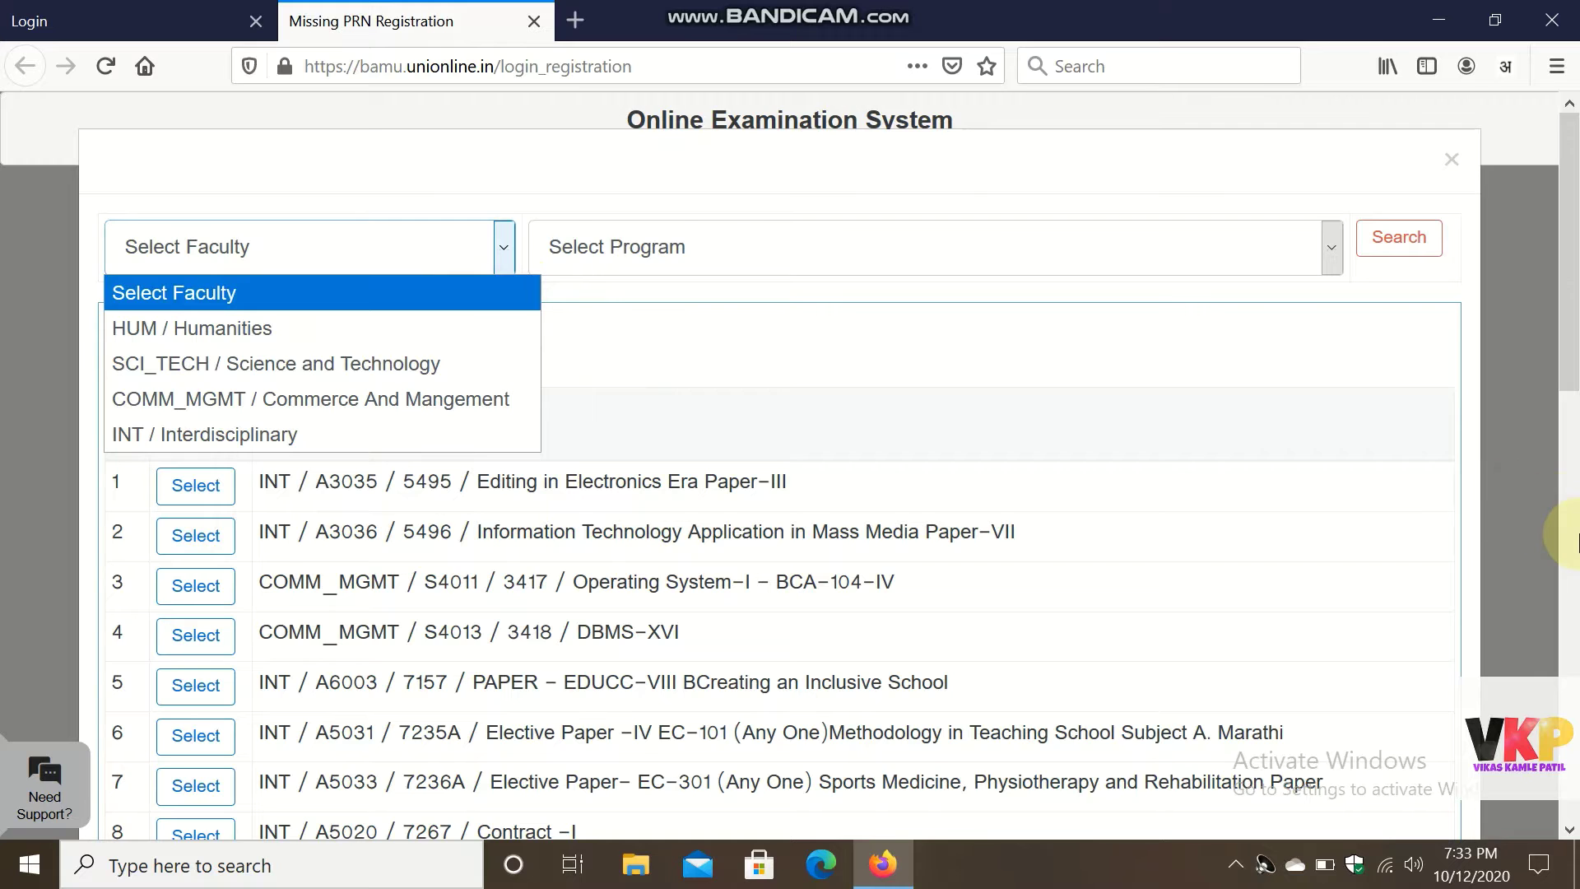
pyautogui.click(1574, 537)
pyautogui.scroll(-4, 1574, 541)
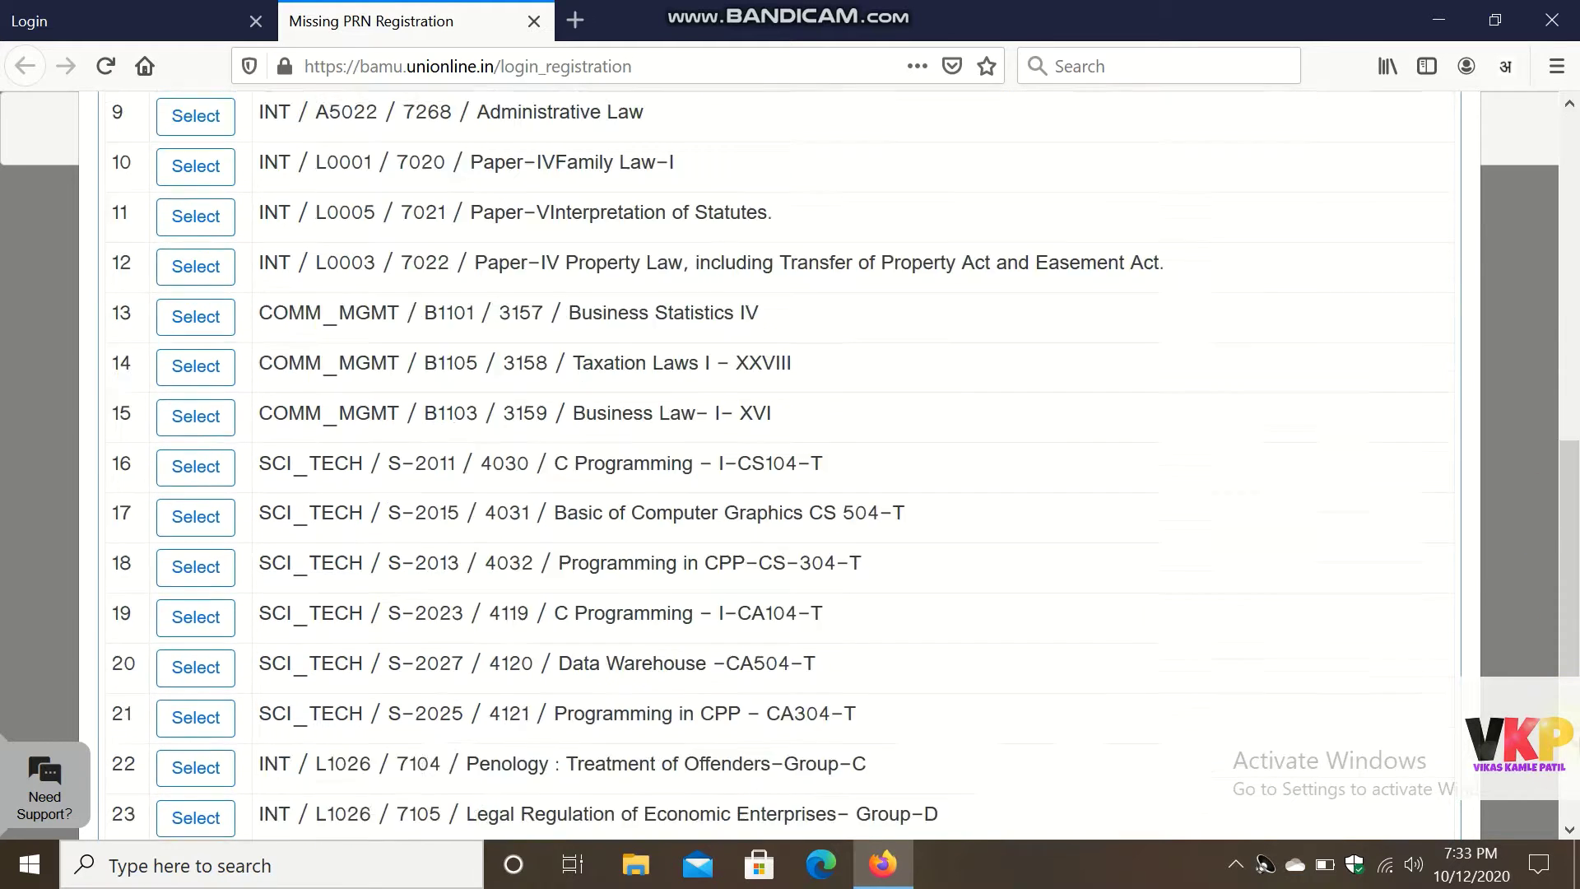
pyautogui.scroll(7, 1575, 403)
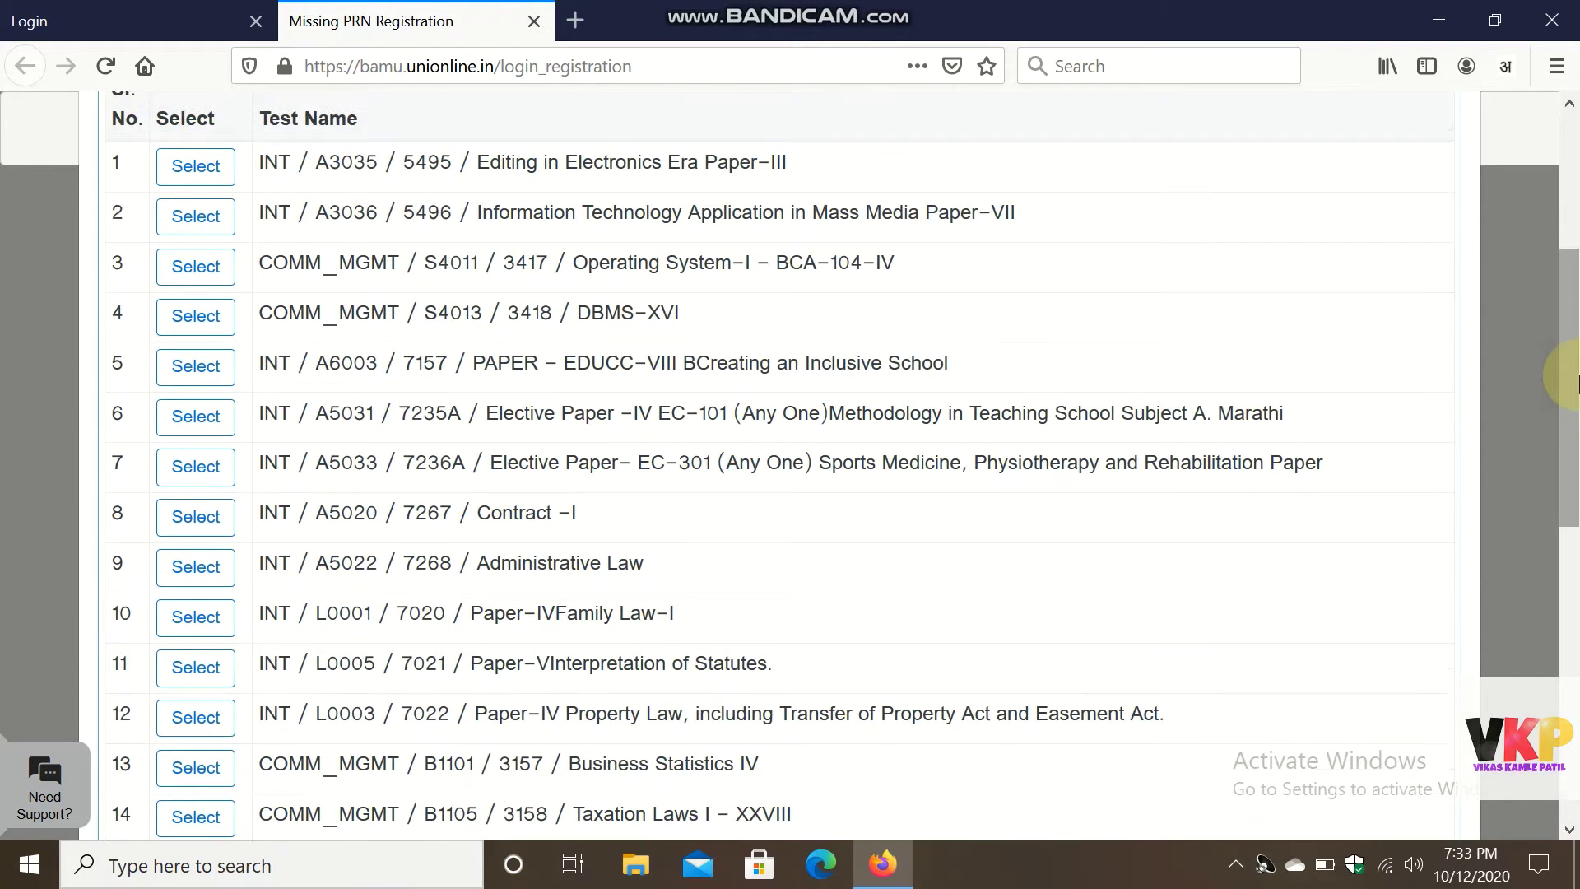
pyautogui.scroll(4, 1573, 227)
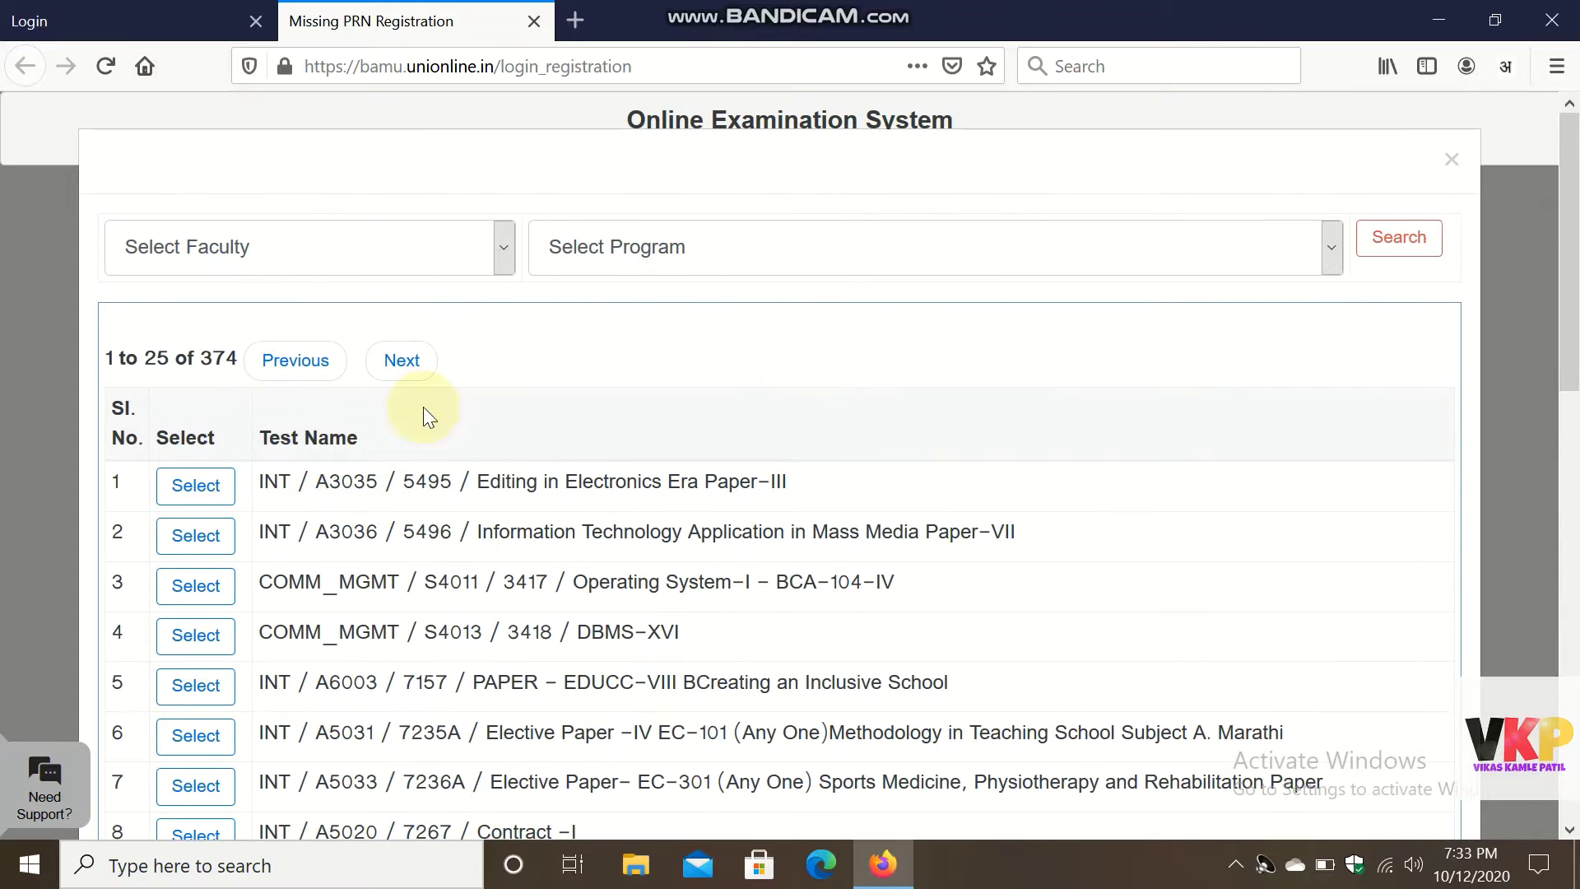
pyautogui.click(504, 265)
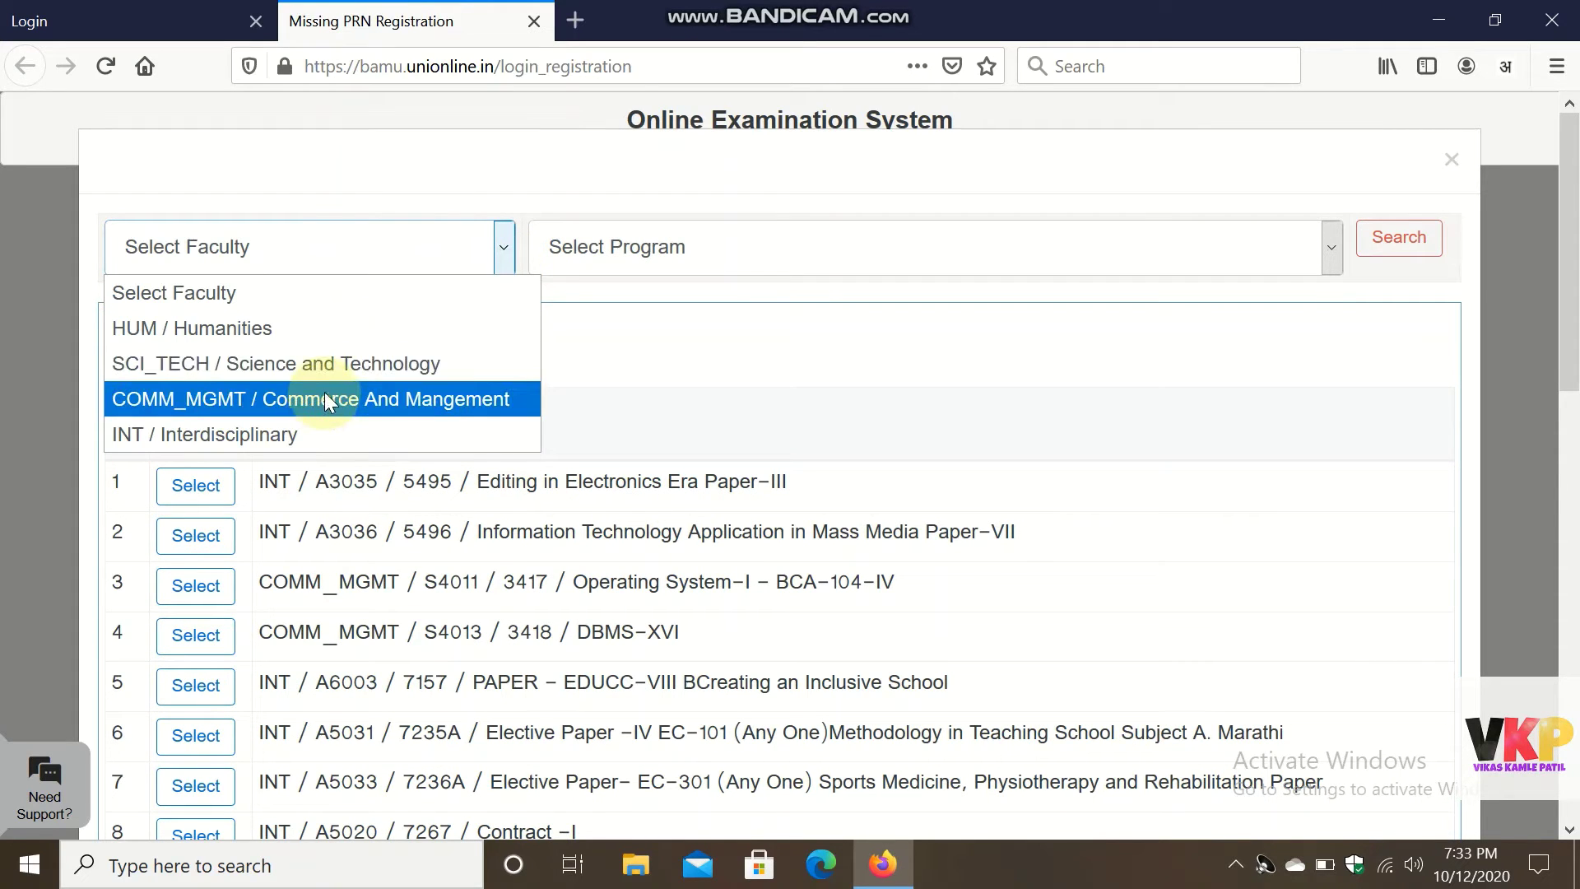
pyautogui.click(263, 433)
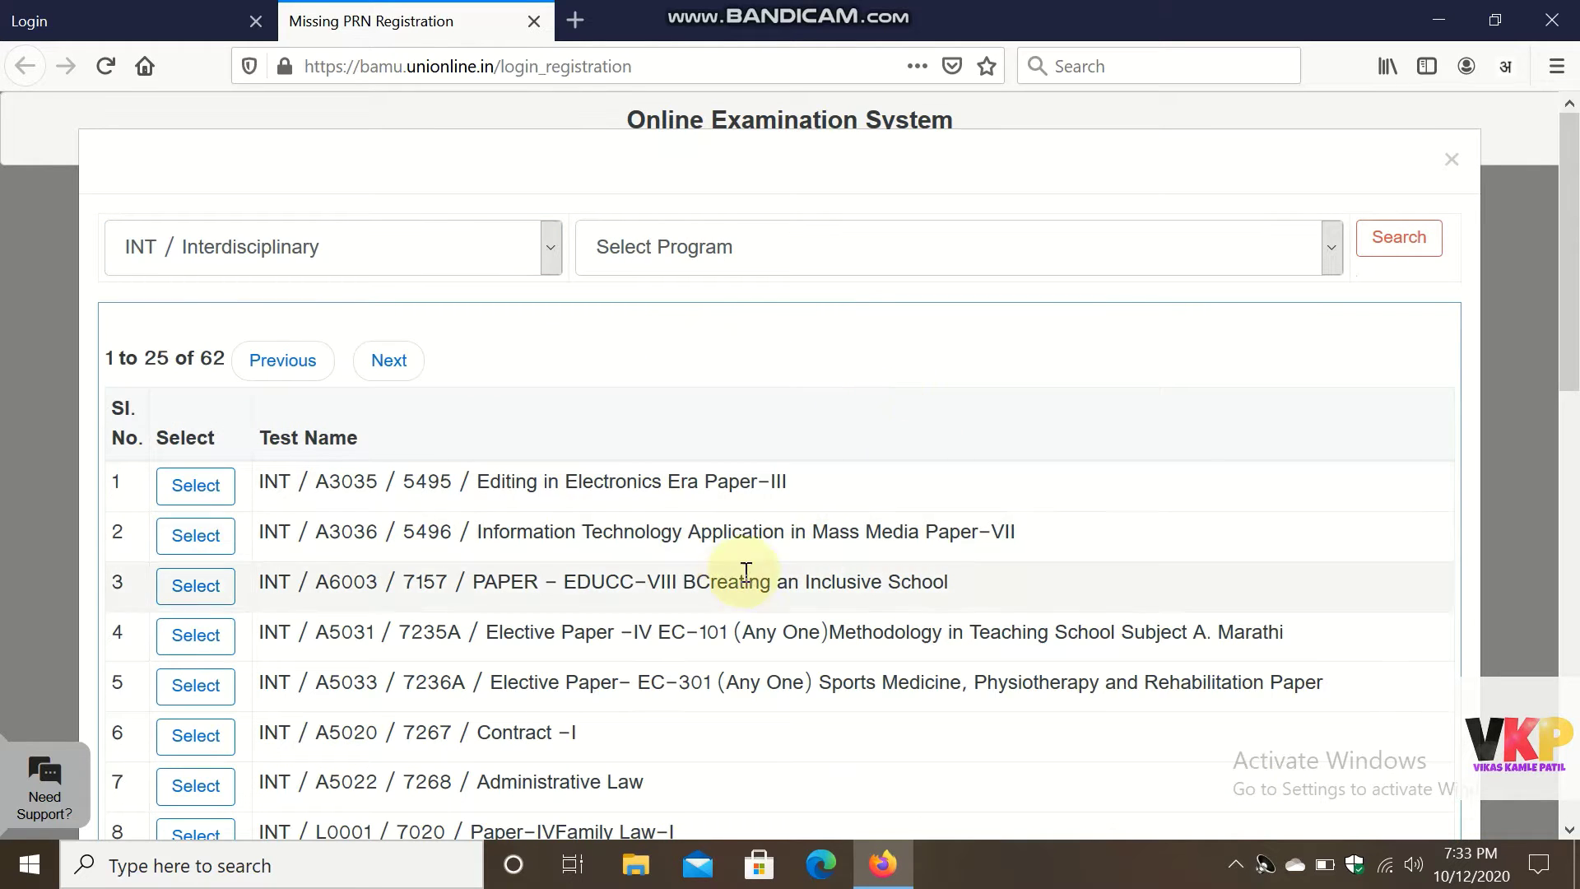
# Choose A6003 / B.Ed (II Year)(CBCGS) as the program.
pyautogui.click(1572, 626)
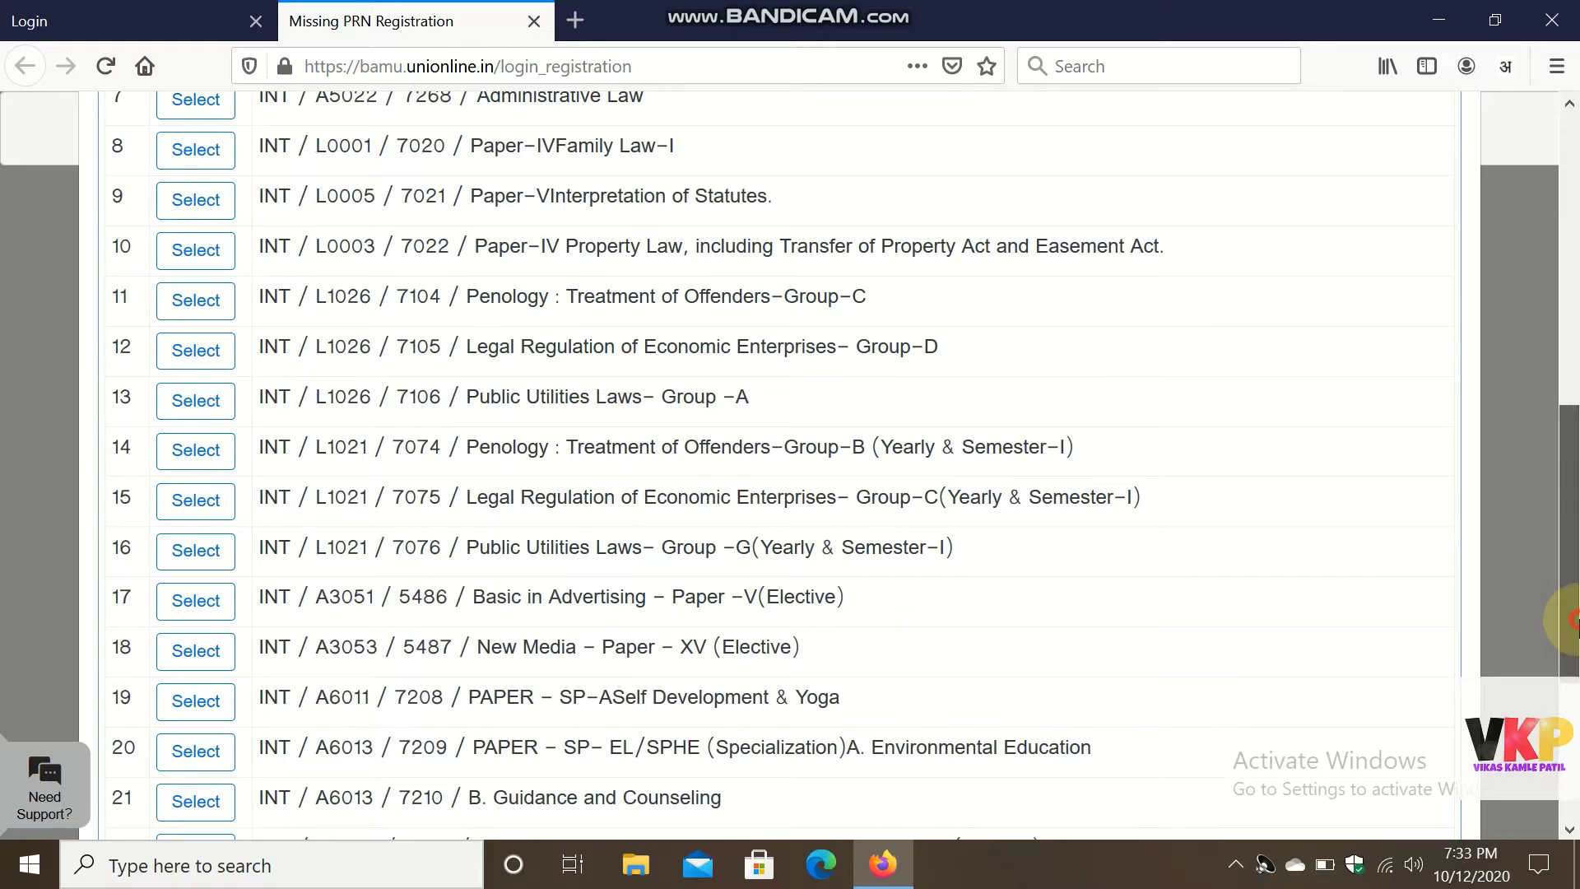
pyautogui.click(1571, 683)
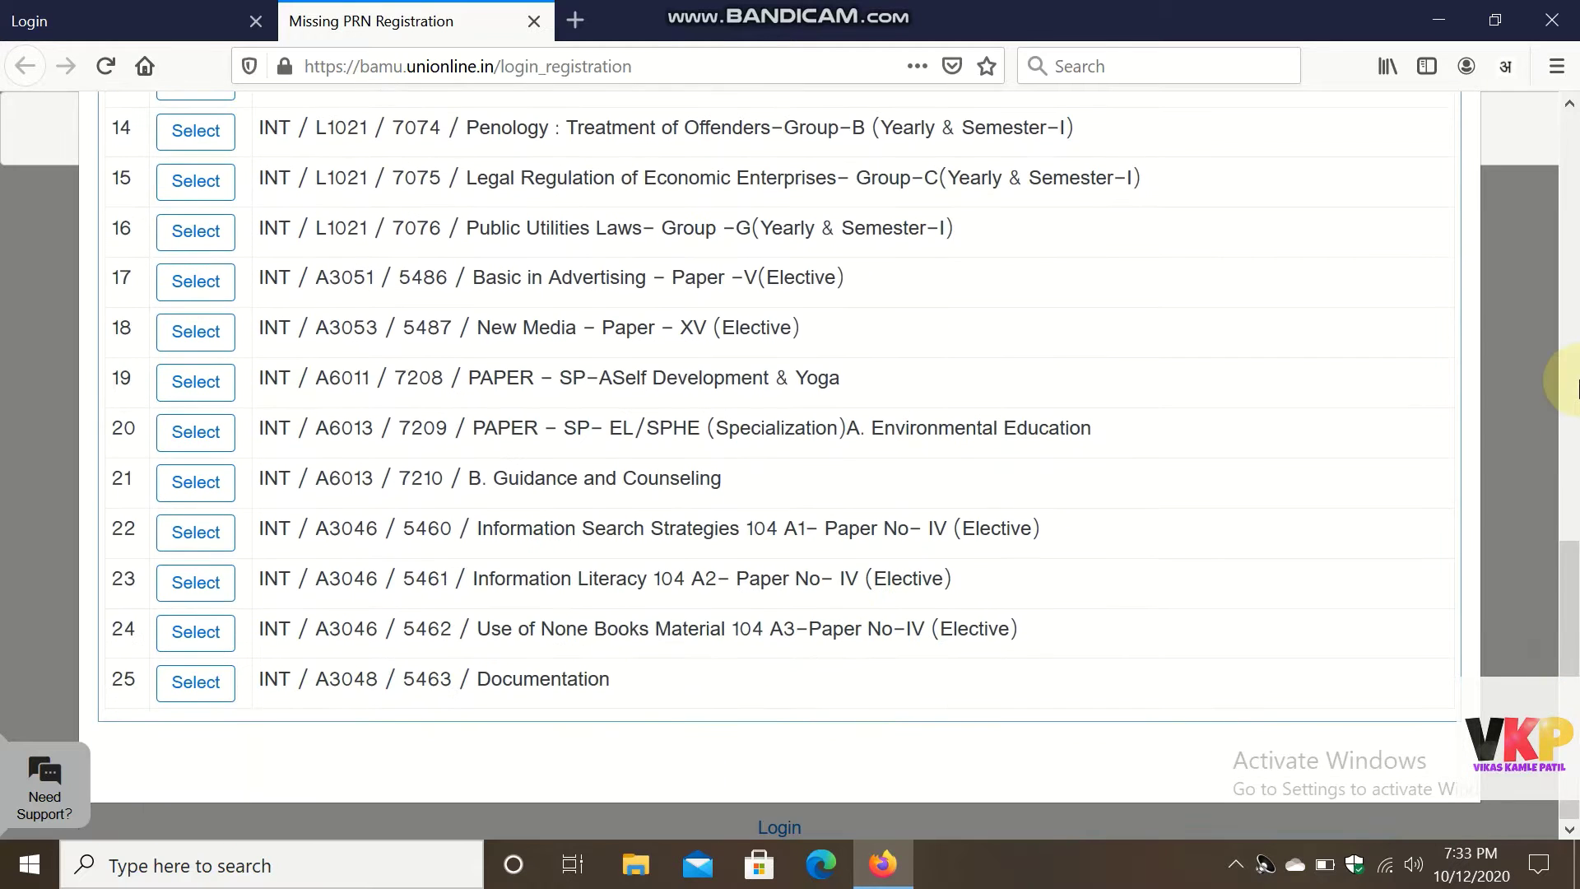
pyautogui.click(1572, 387)
pyautogui.scroll(4, 1287, 239)
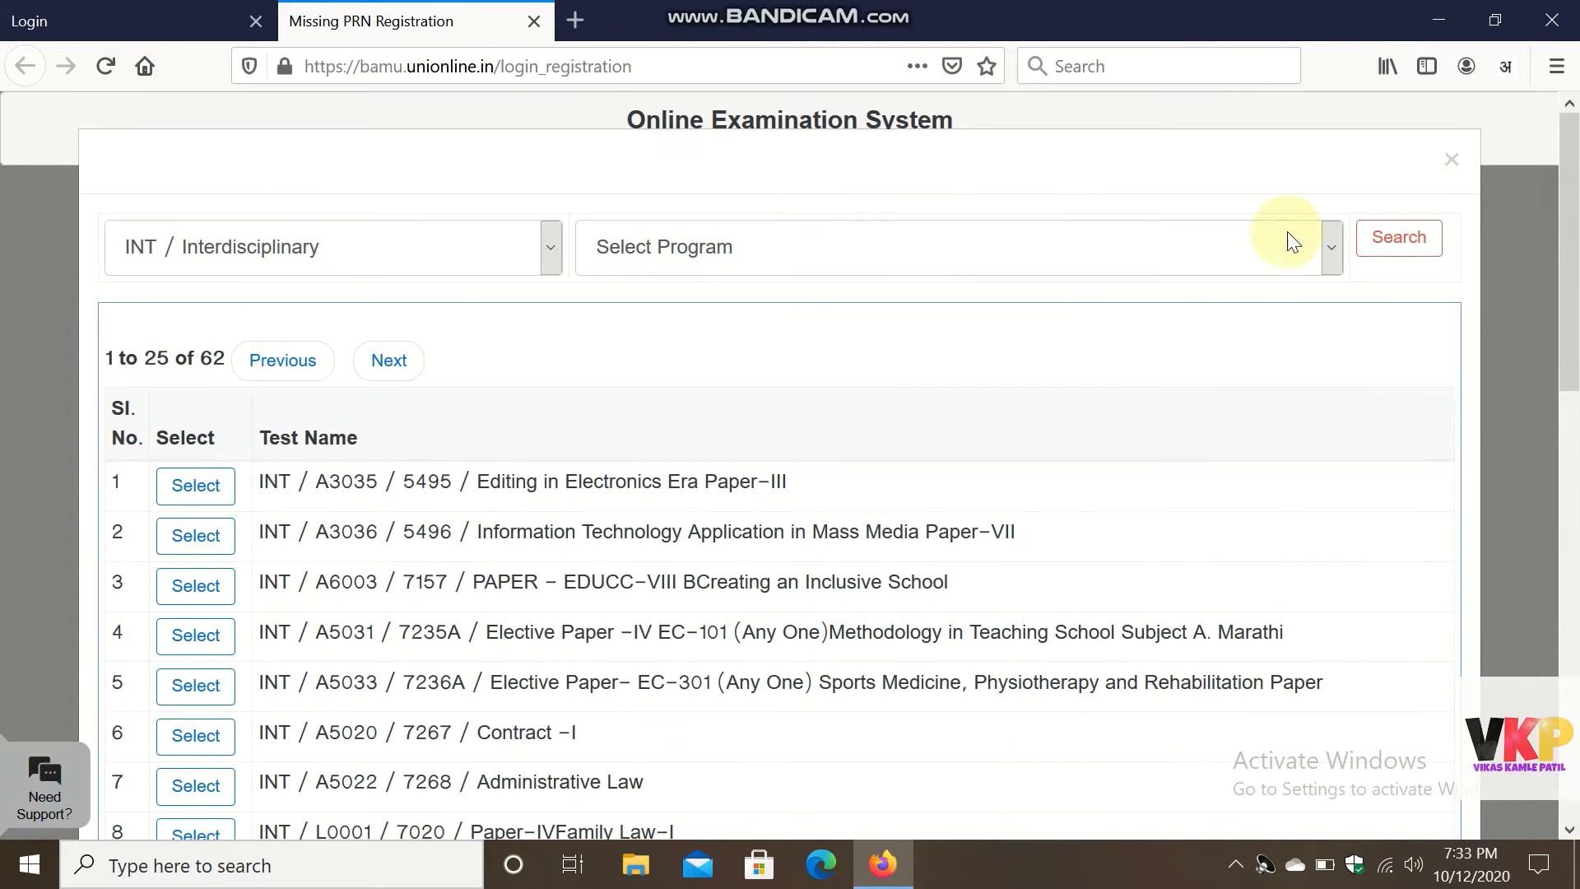
pyautogui.click(1326, 260)
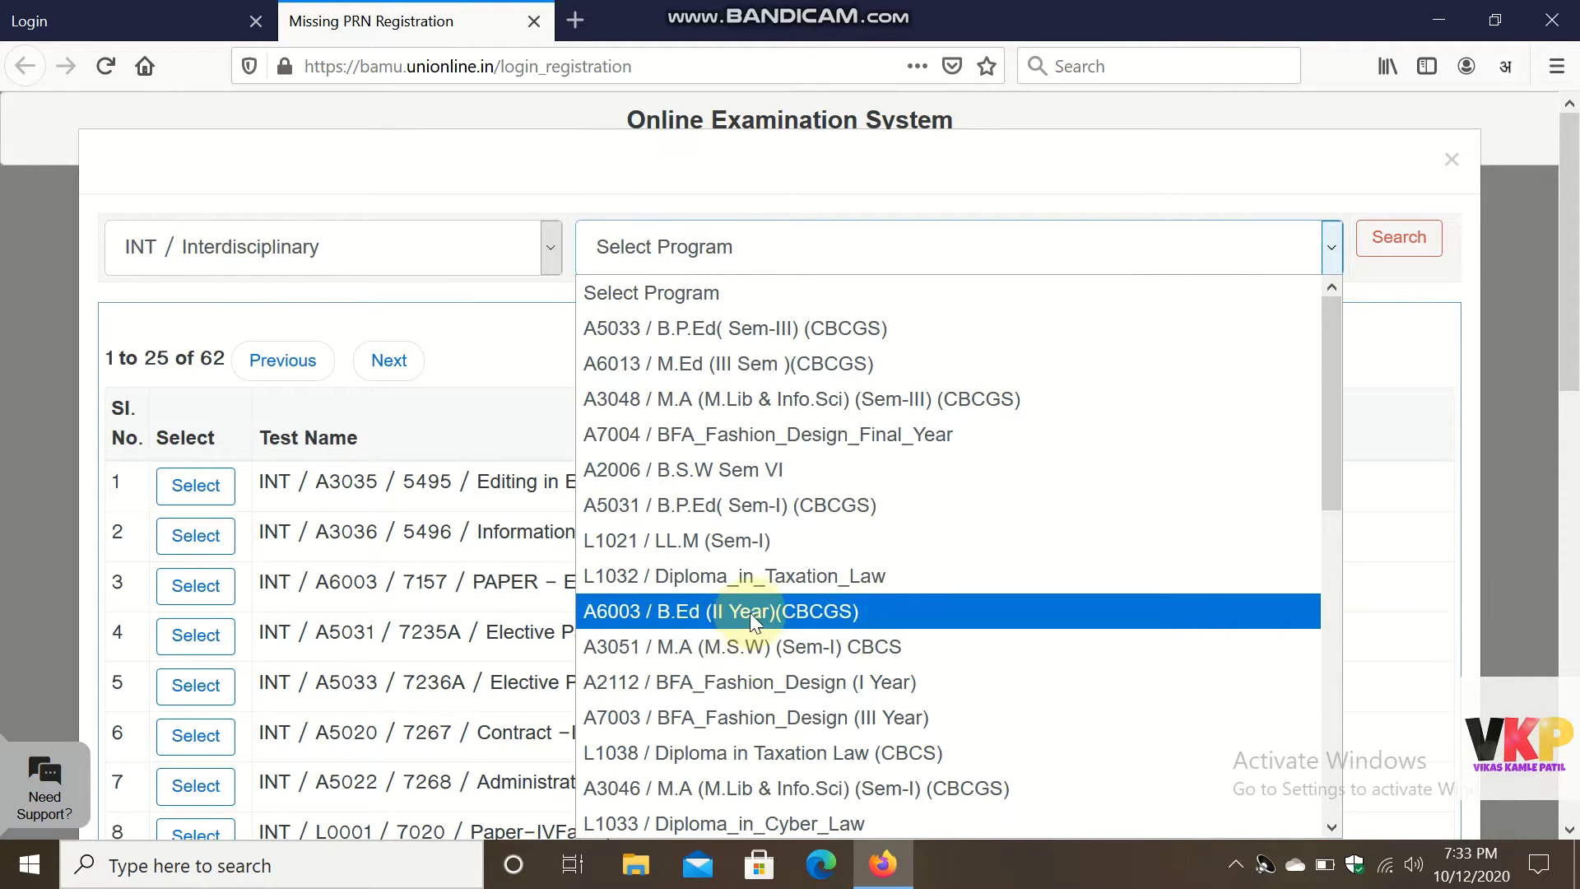
pyautogui.click(797, 611)
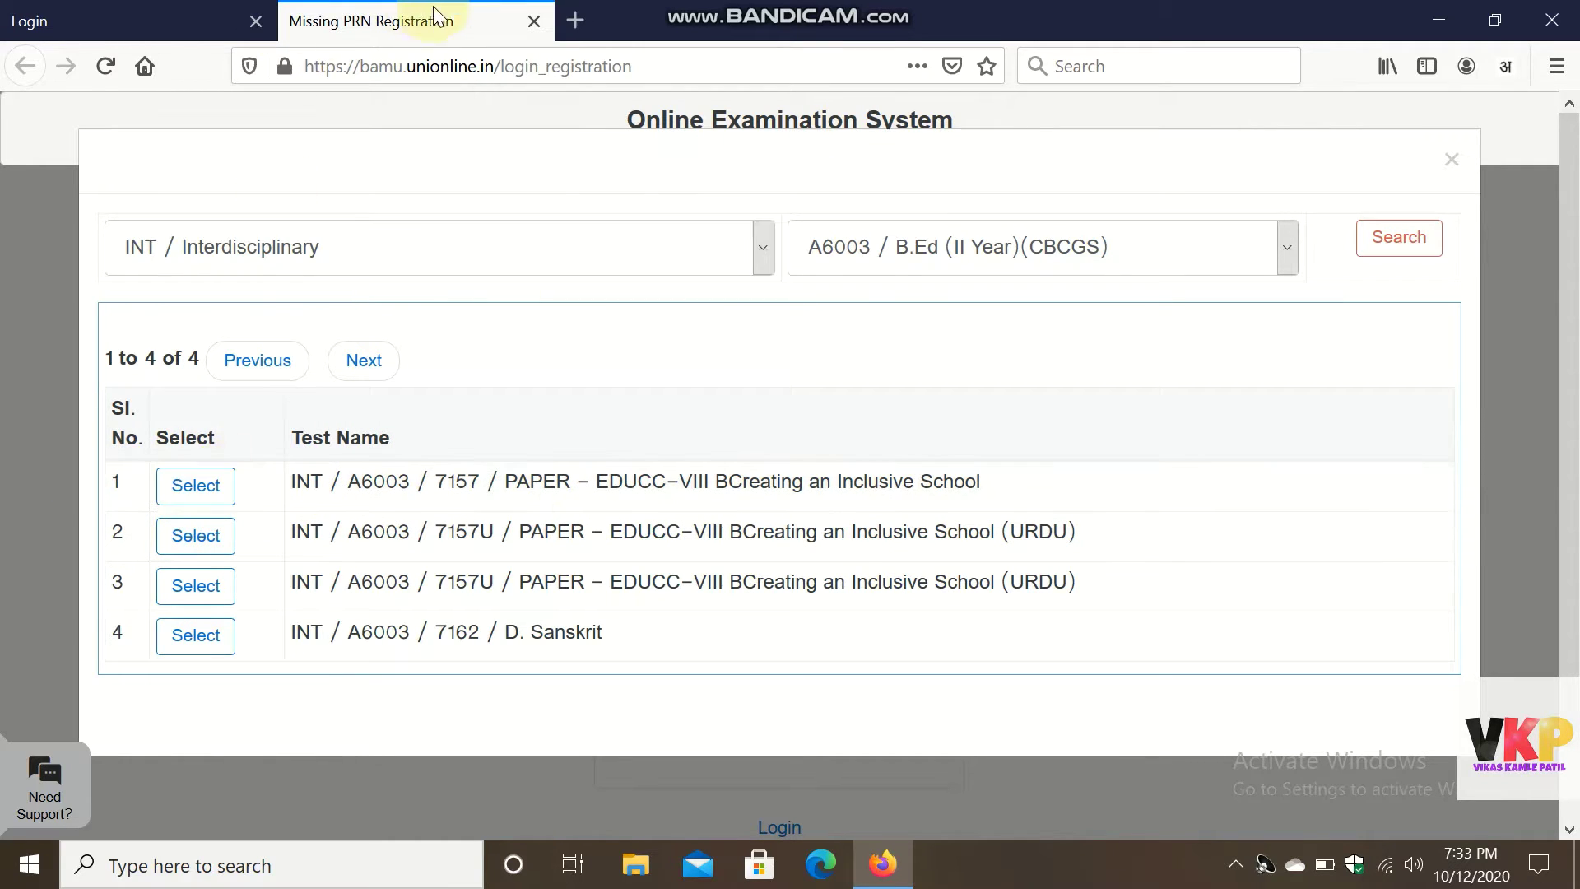
# Add the 7157 EDUCC-VIII Creating an Inclusive School test, then return to the Login tab.
pyautogui.click(197, 487)
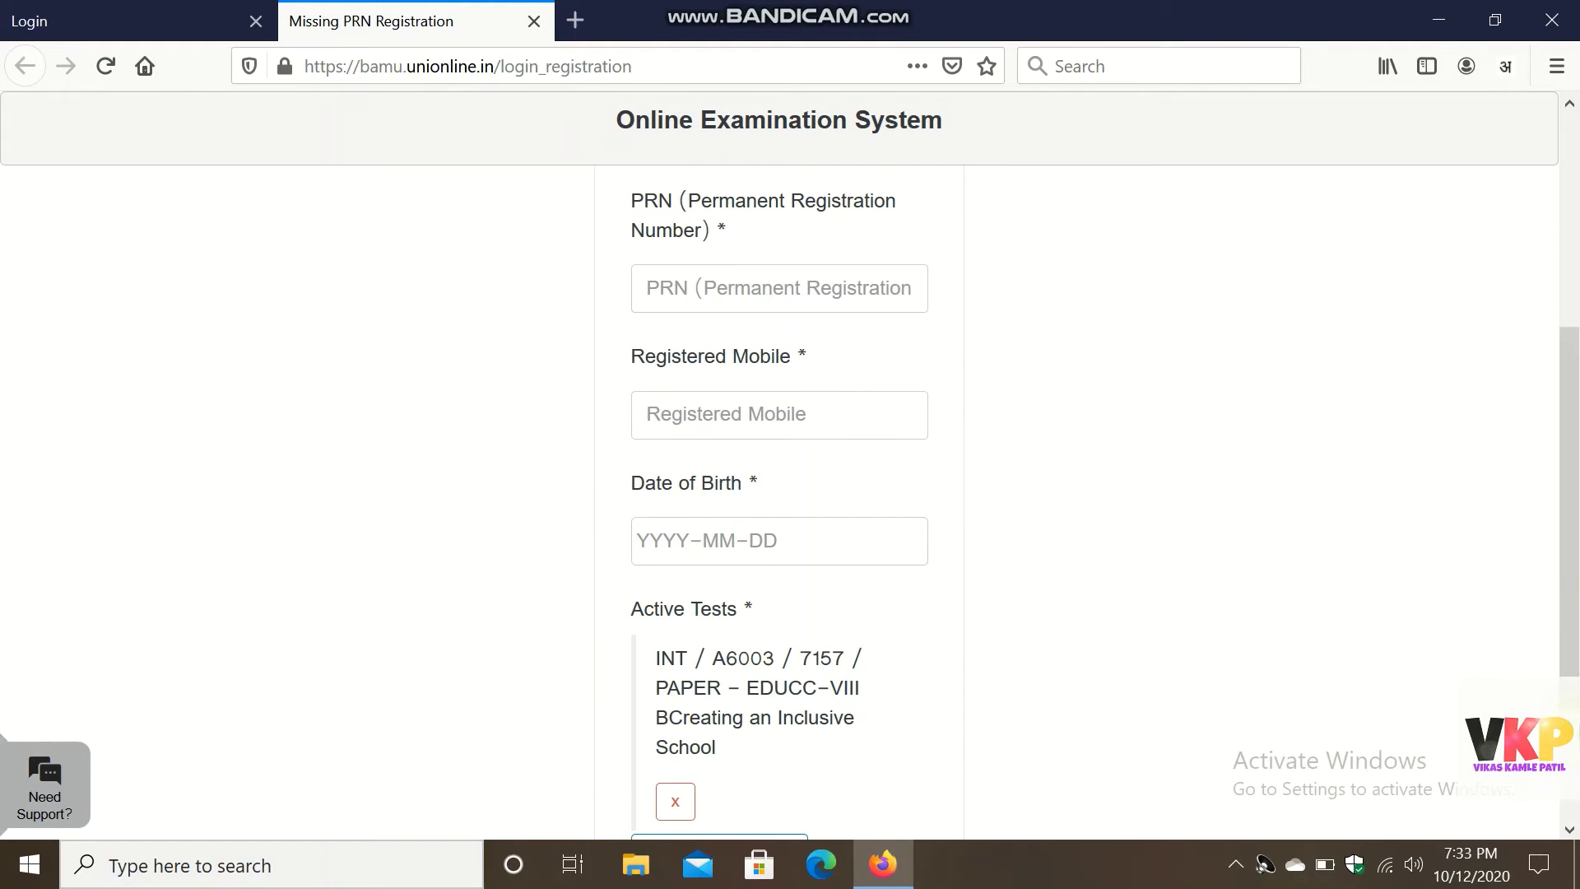
pyautogui.scroll(-3, 1261, 707)
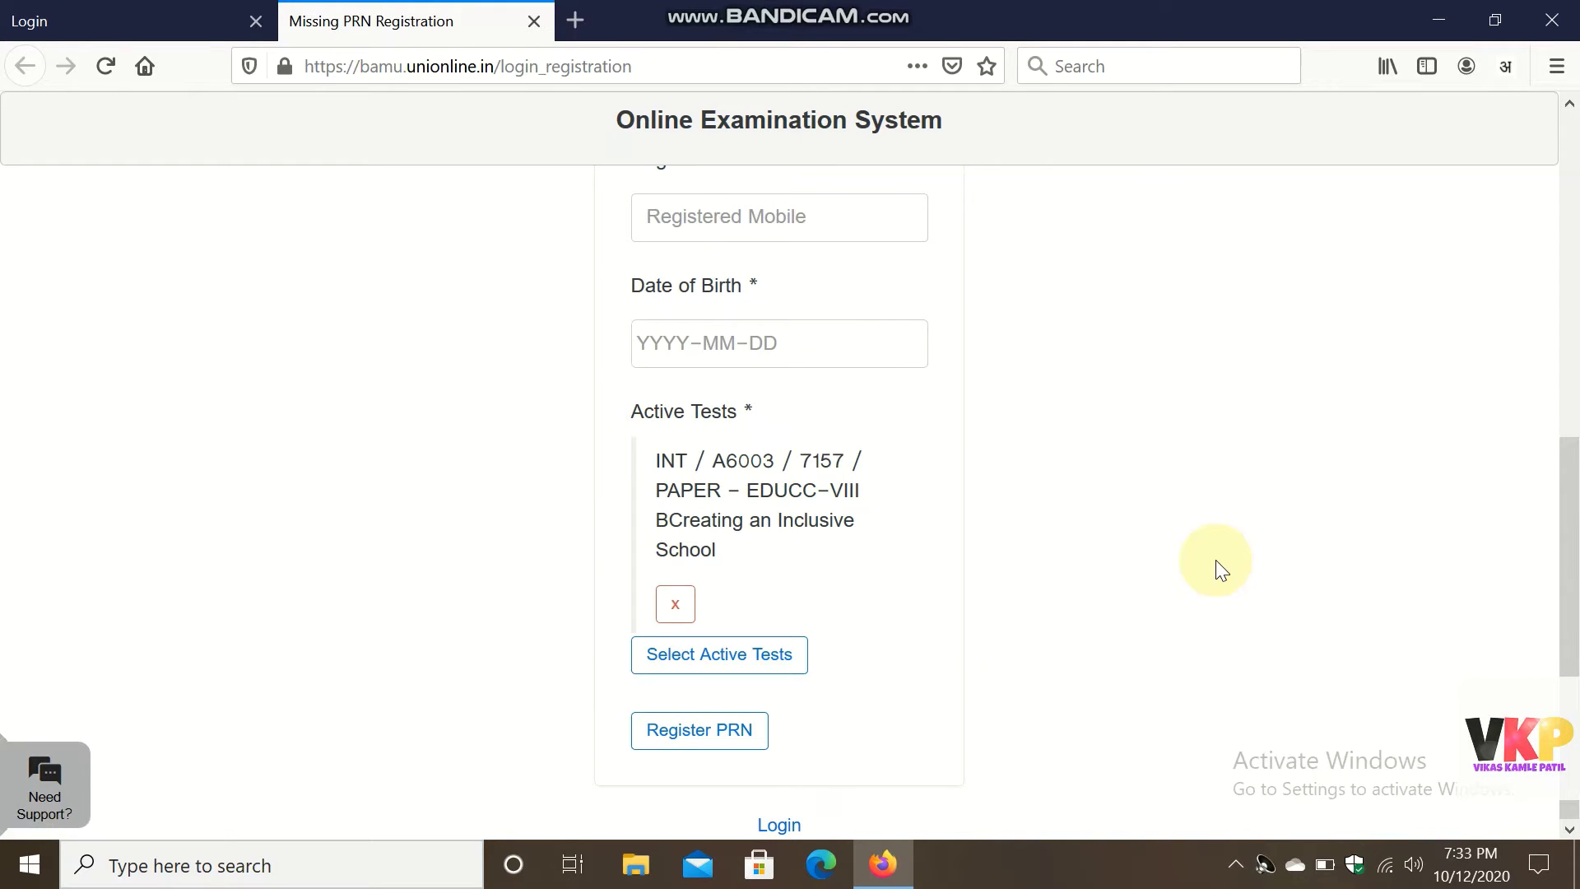
pyautogui.scroll(8, 1218, 564)
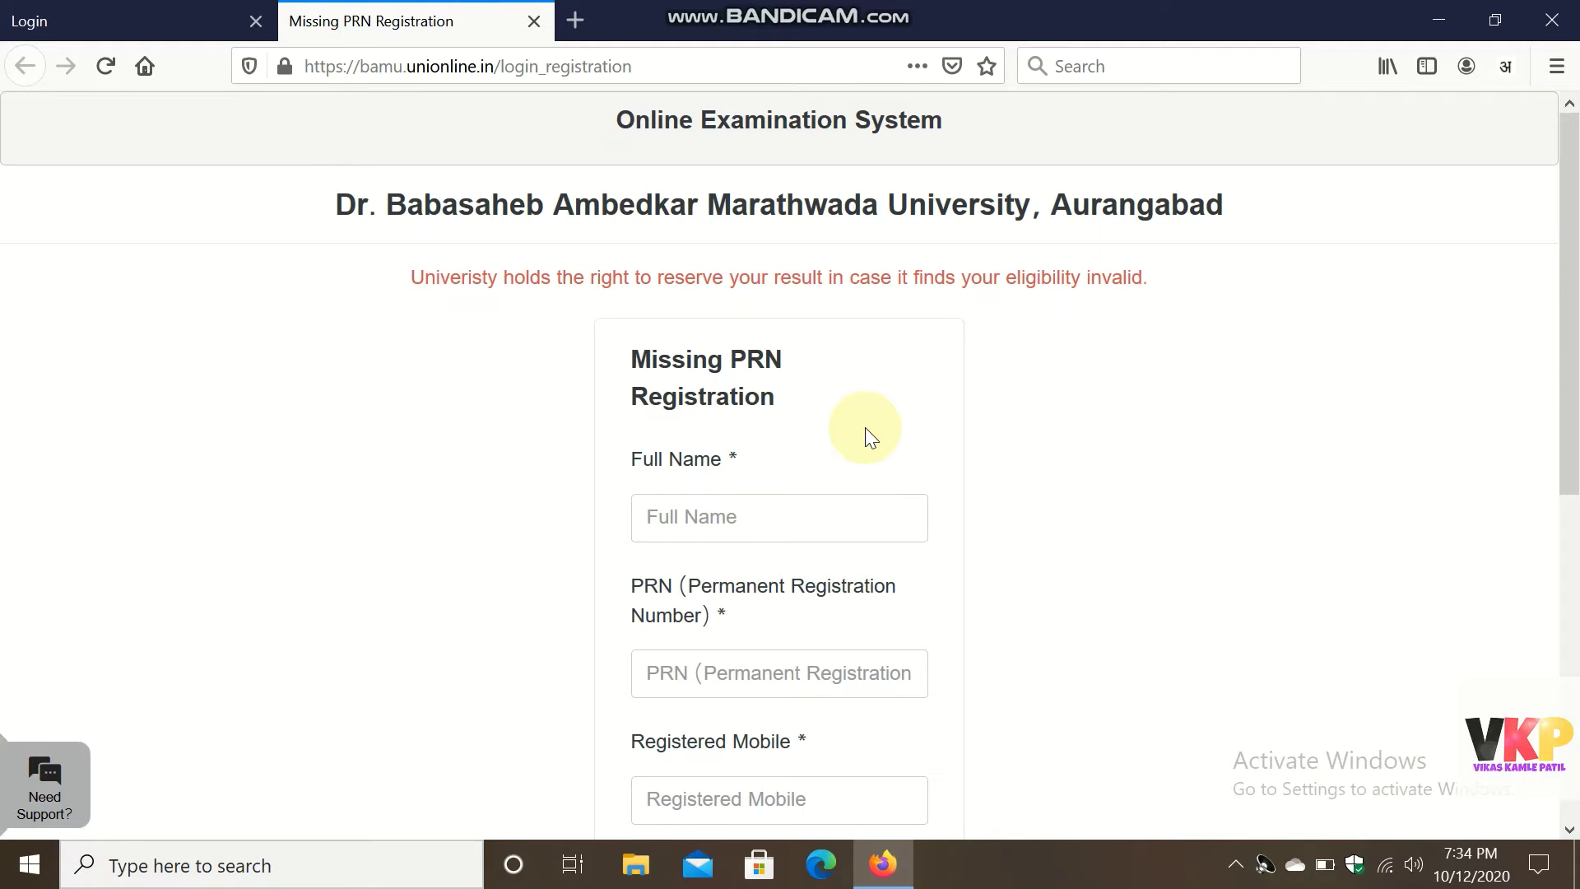
pyautogui.click(99, 16)
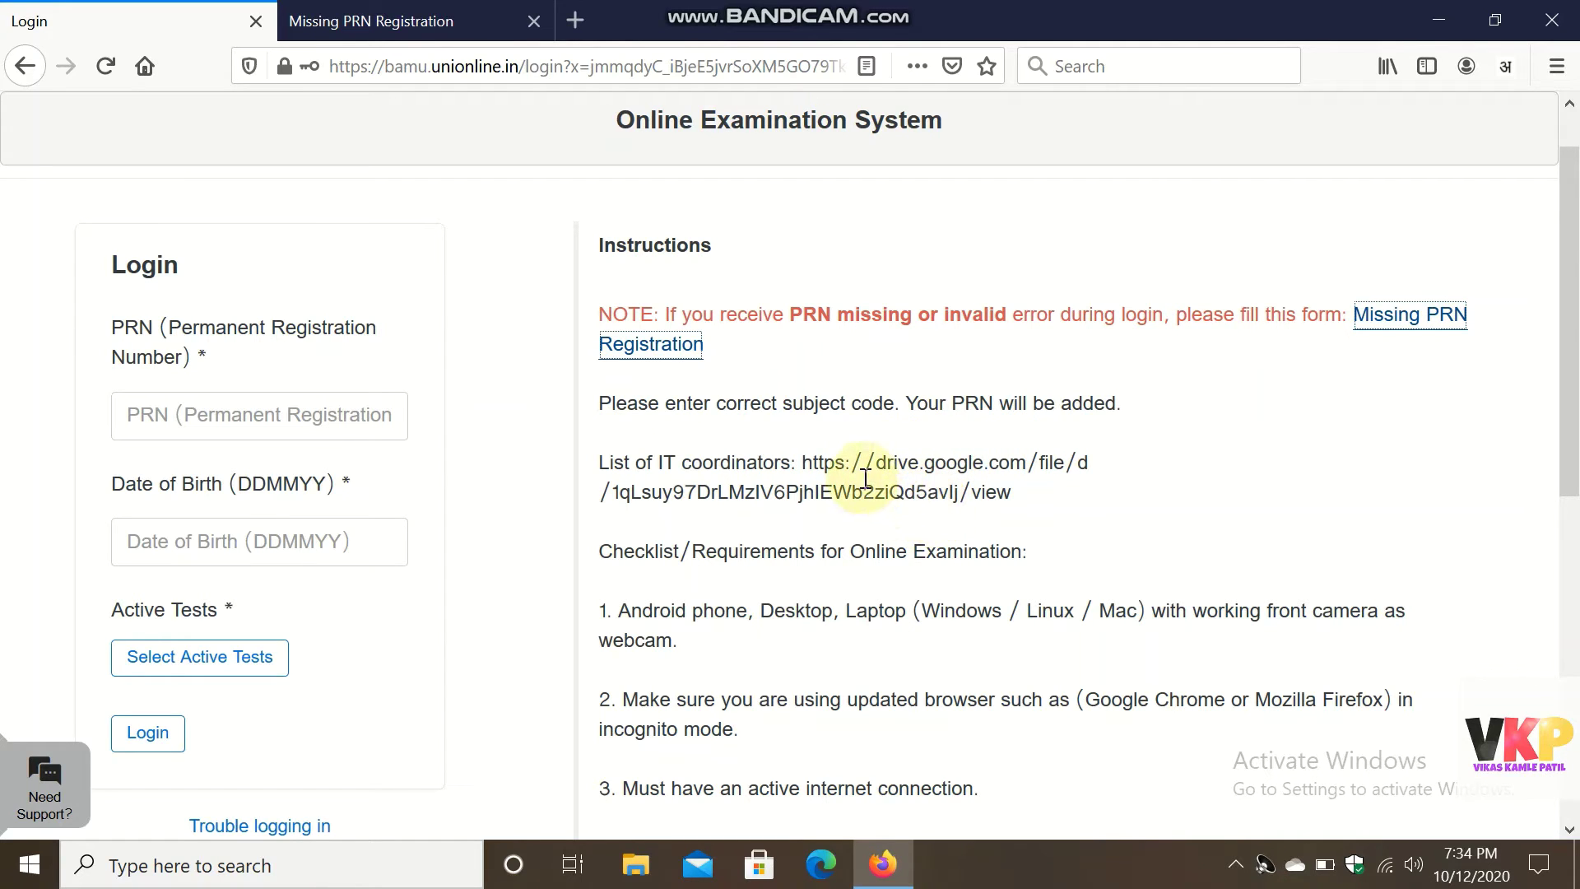
# Copy the IT coordinators Drive link and load it in a new browser tab.
pyautogui.moveTo(812, 462); pyautogui.dragTo(1039, 506)
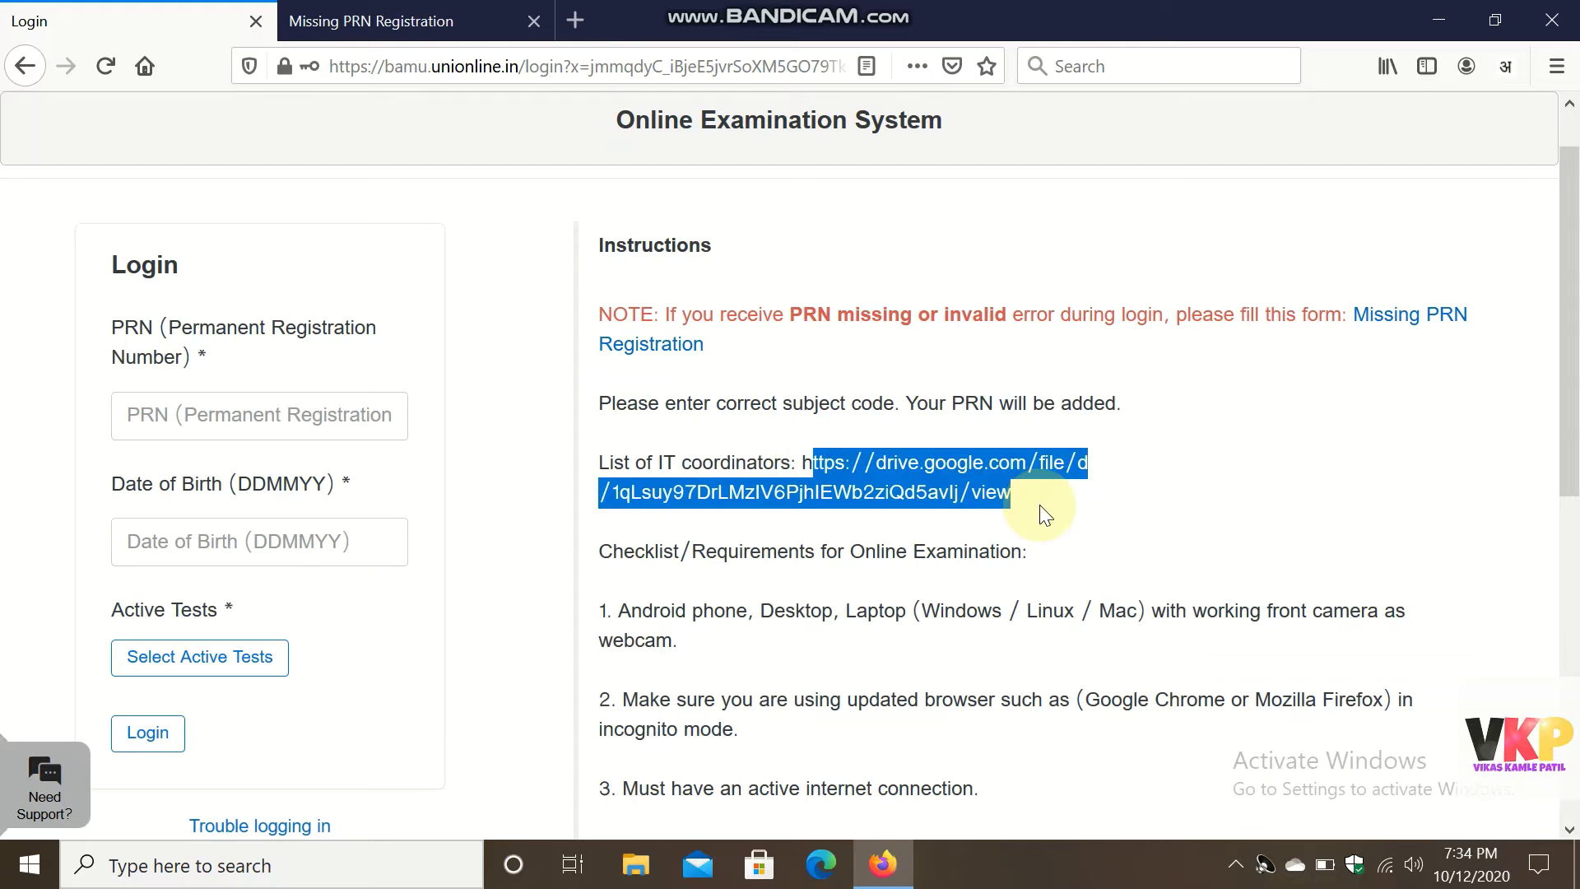
pyautogui.click(1039, 505)
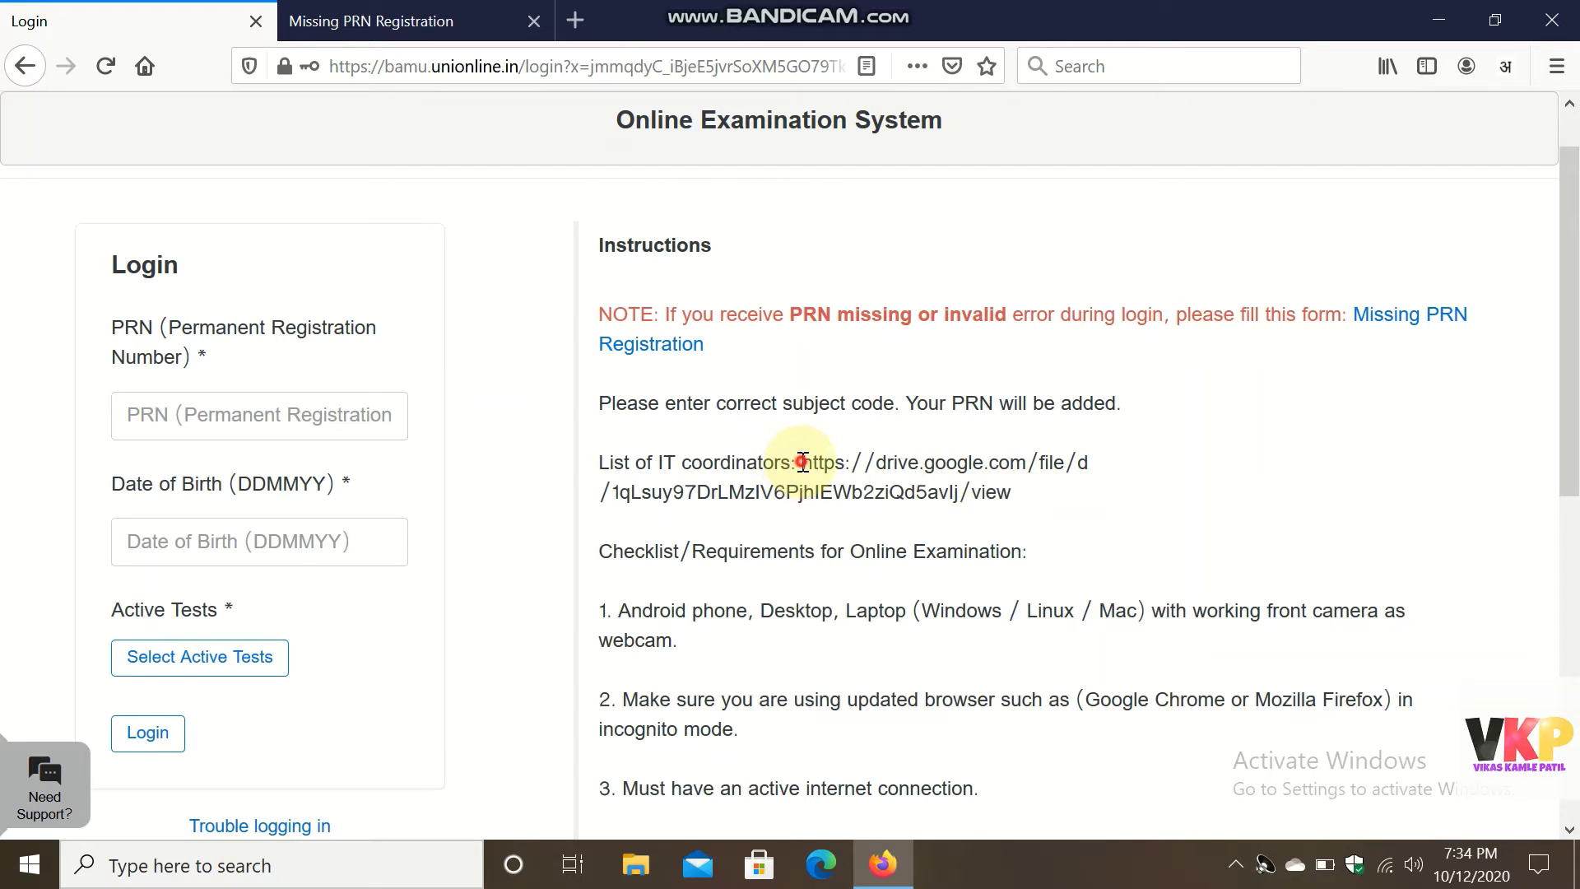
pyautogui.moveTo(802, 462); pyautogui.dragTo(998, 506)
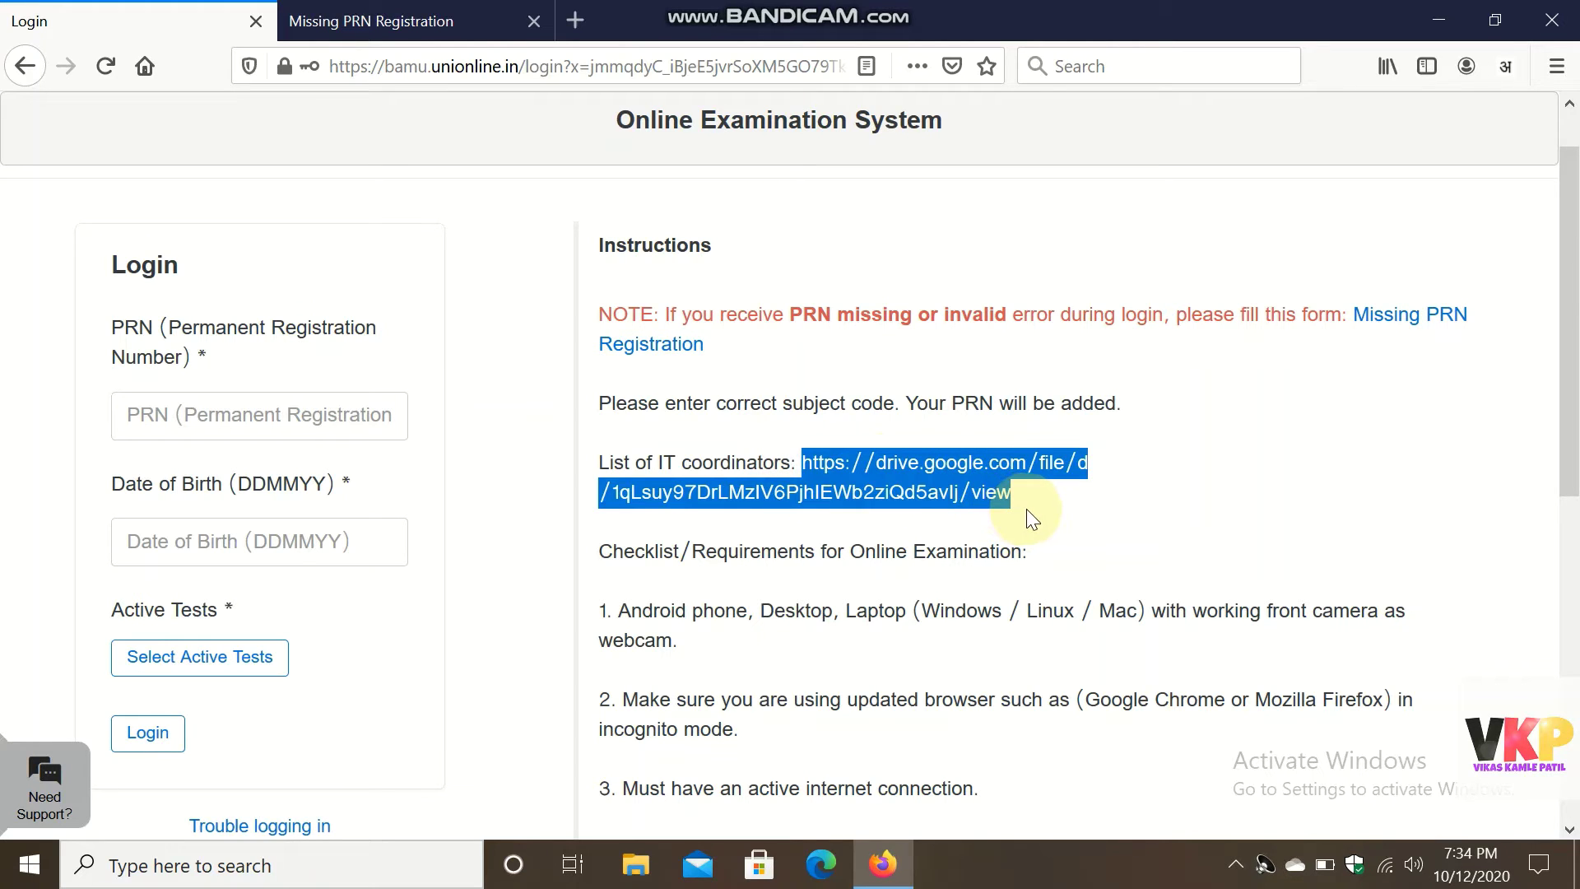
pyautogui.click(585, 16)
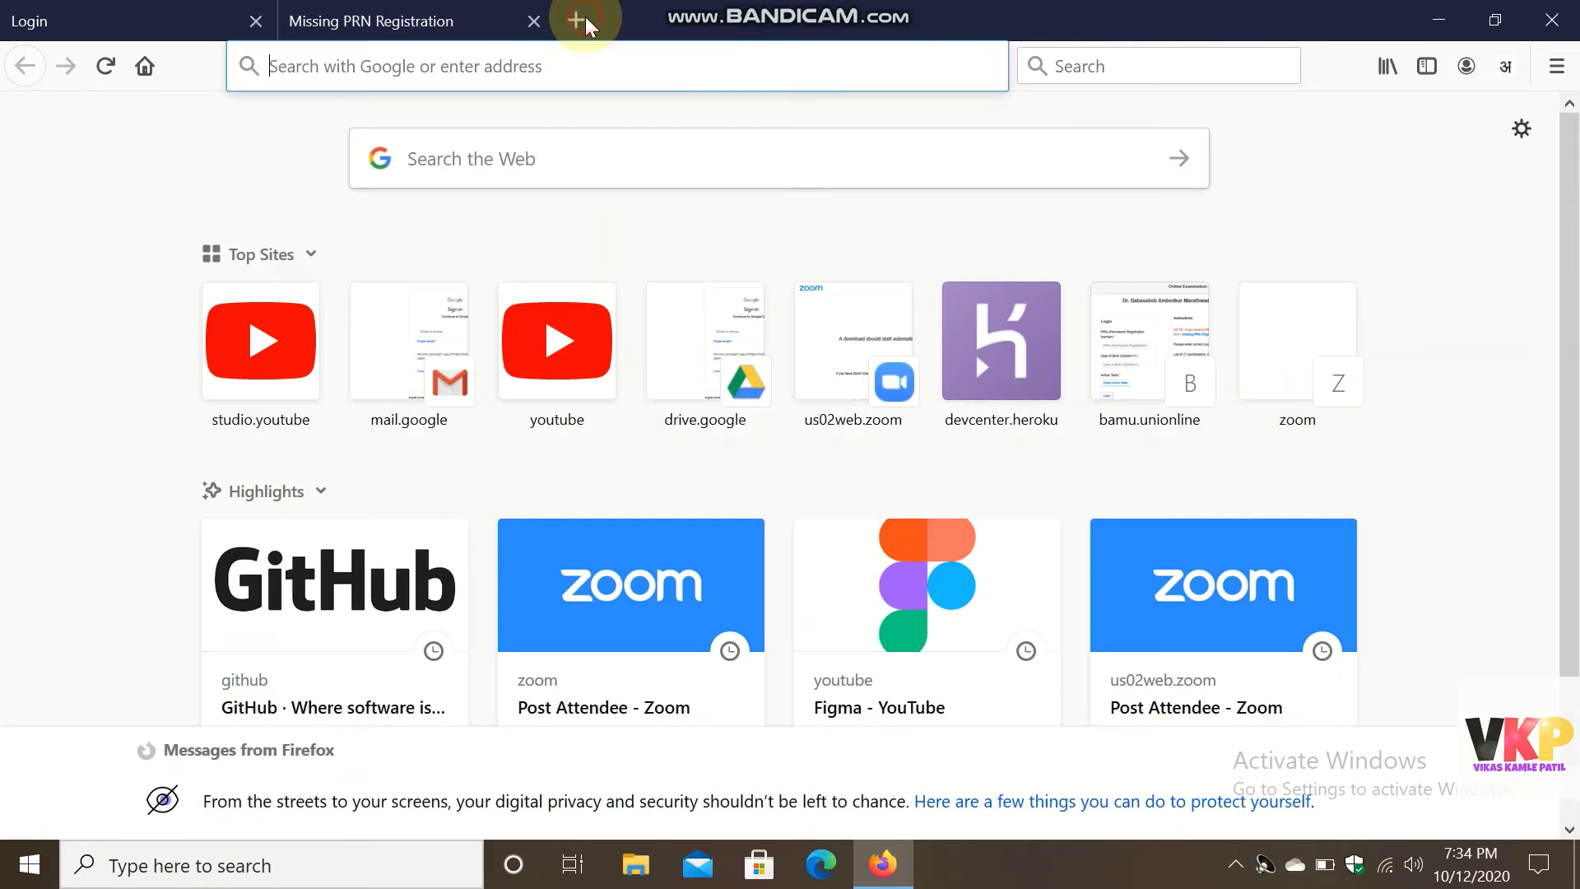
pyautogui.click(523, 72)
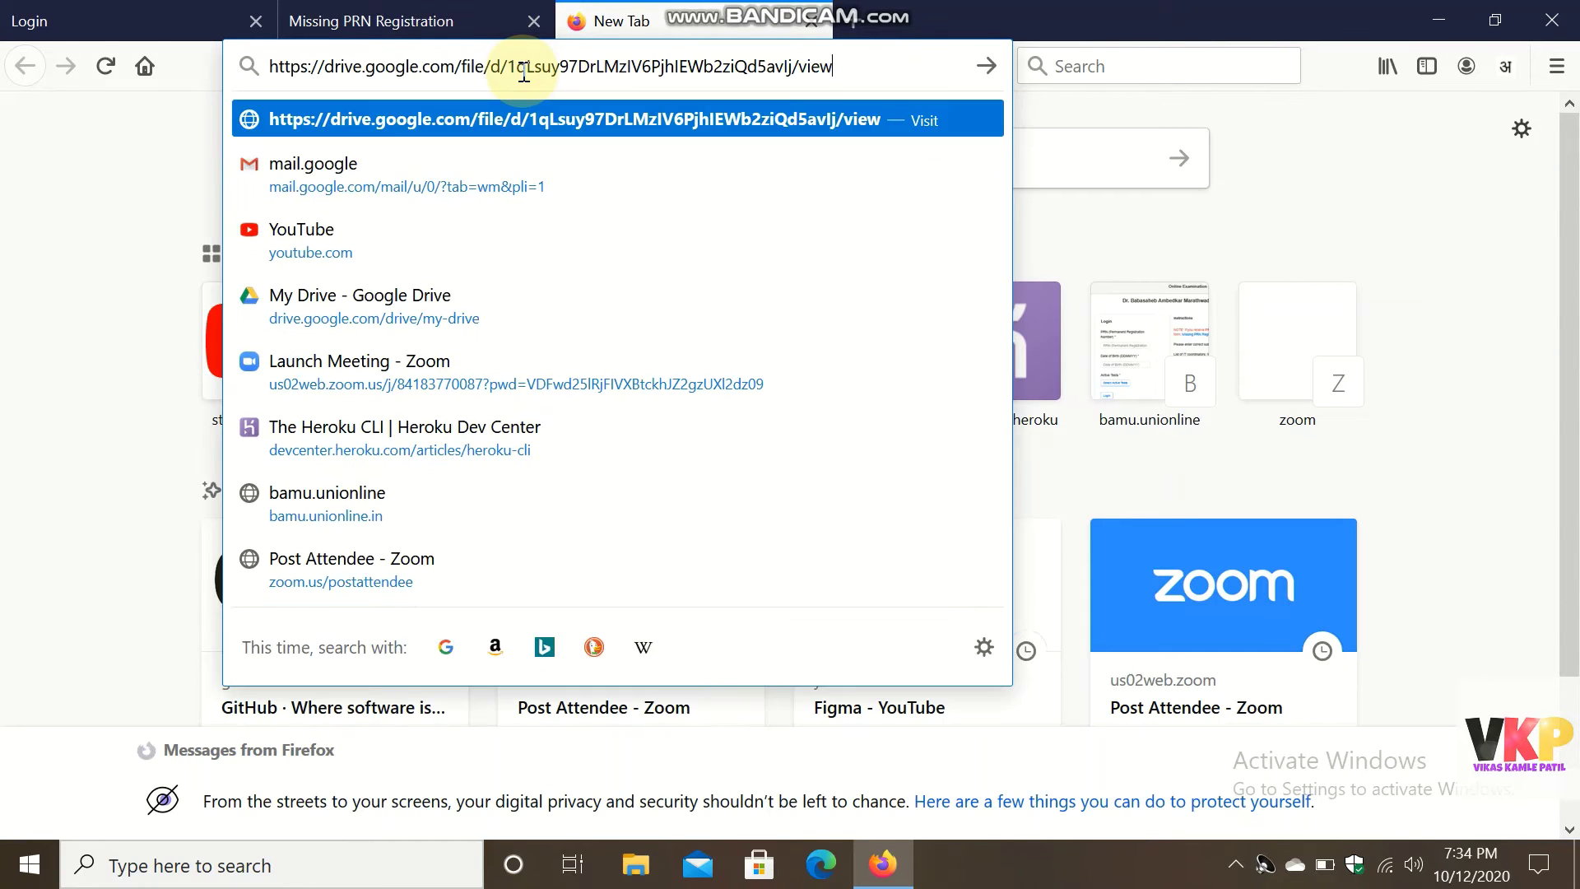
pyautogui.press('Return')
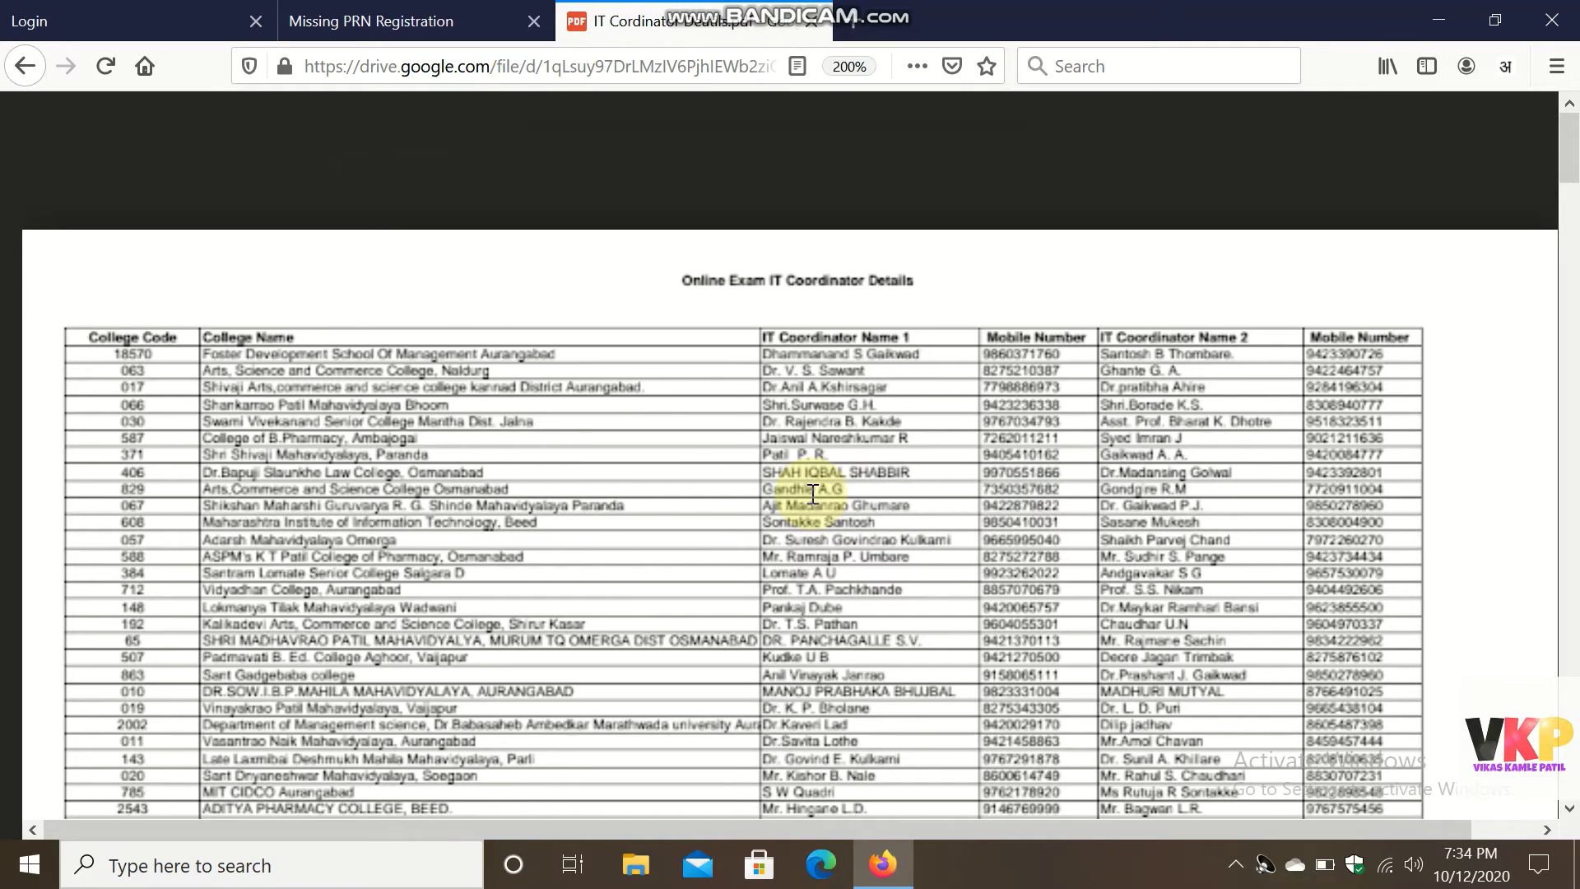
# Zoom the IT coordinator PDF to 240% and scroll through pages 2–4, ending on page 1.
pyautogui.scroll(-2, 813, 494)
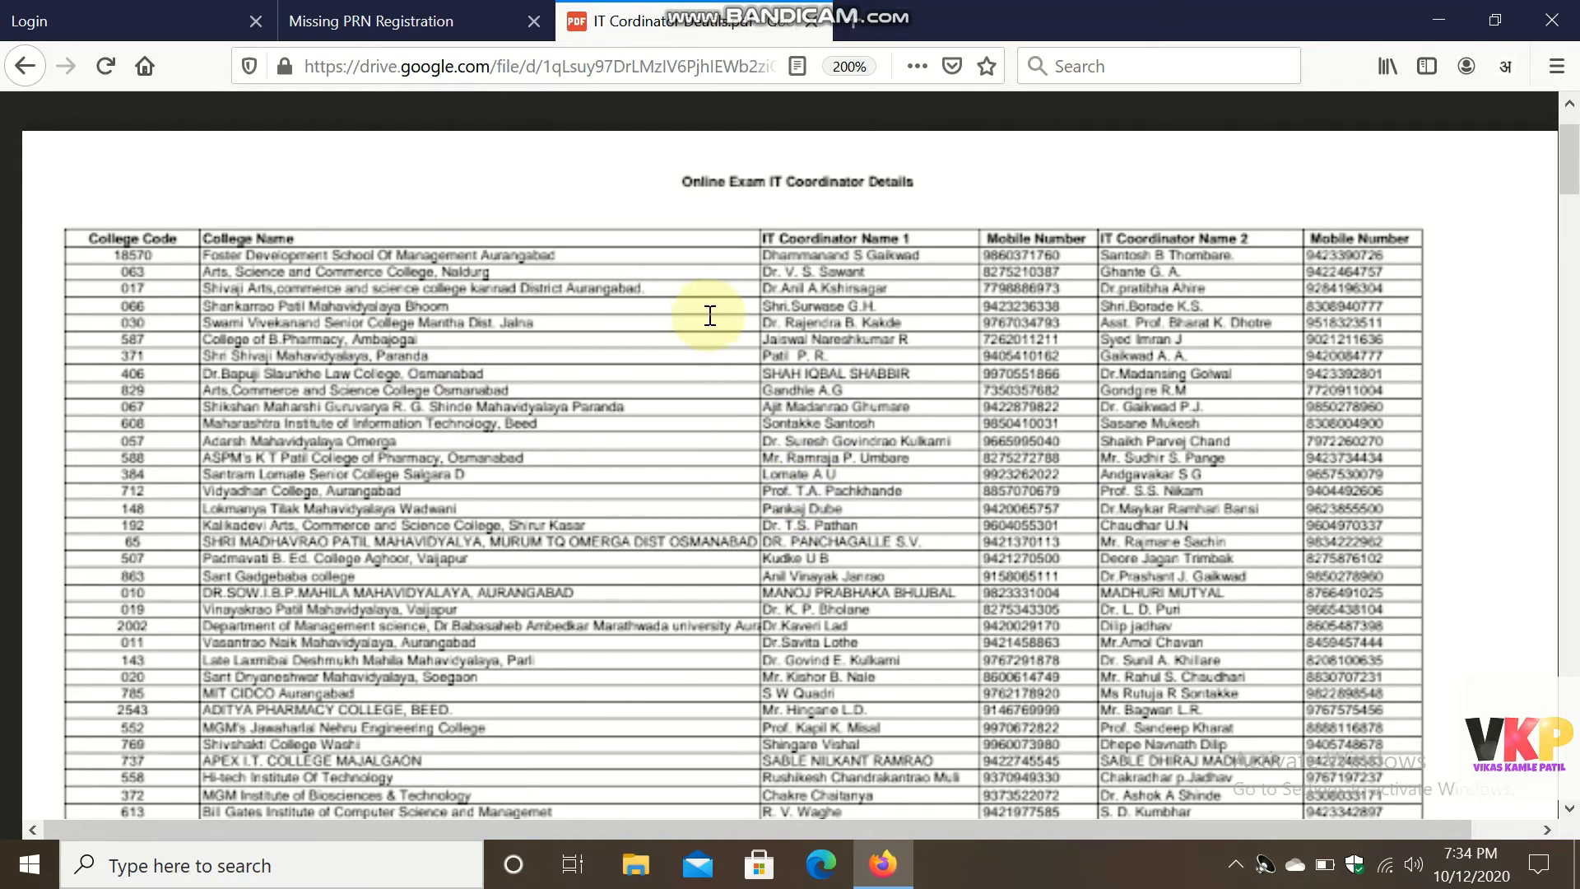
pyautogui.scroll(-2, 711, 316)
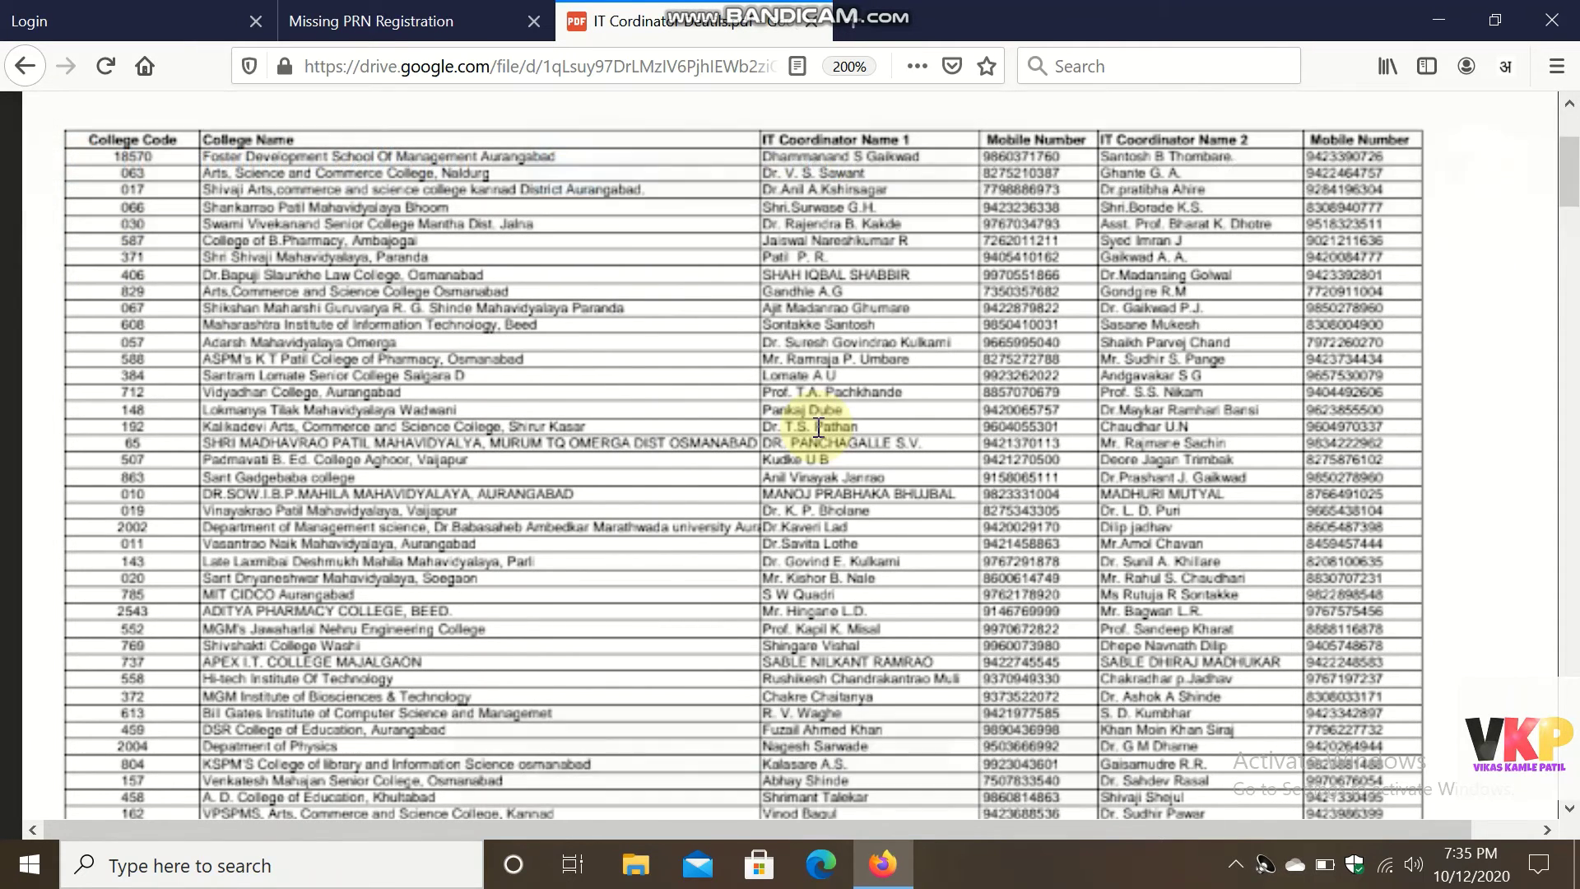
pyautogui.hotkey('ctrl', '+')
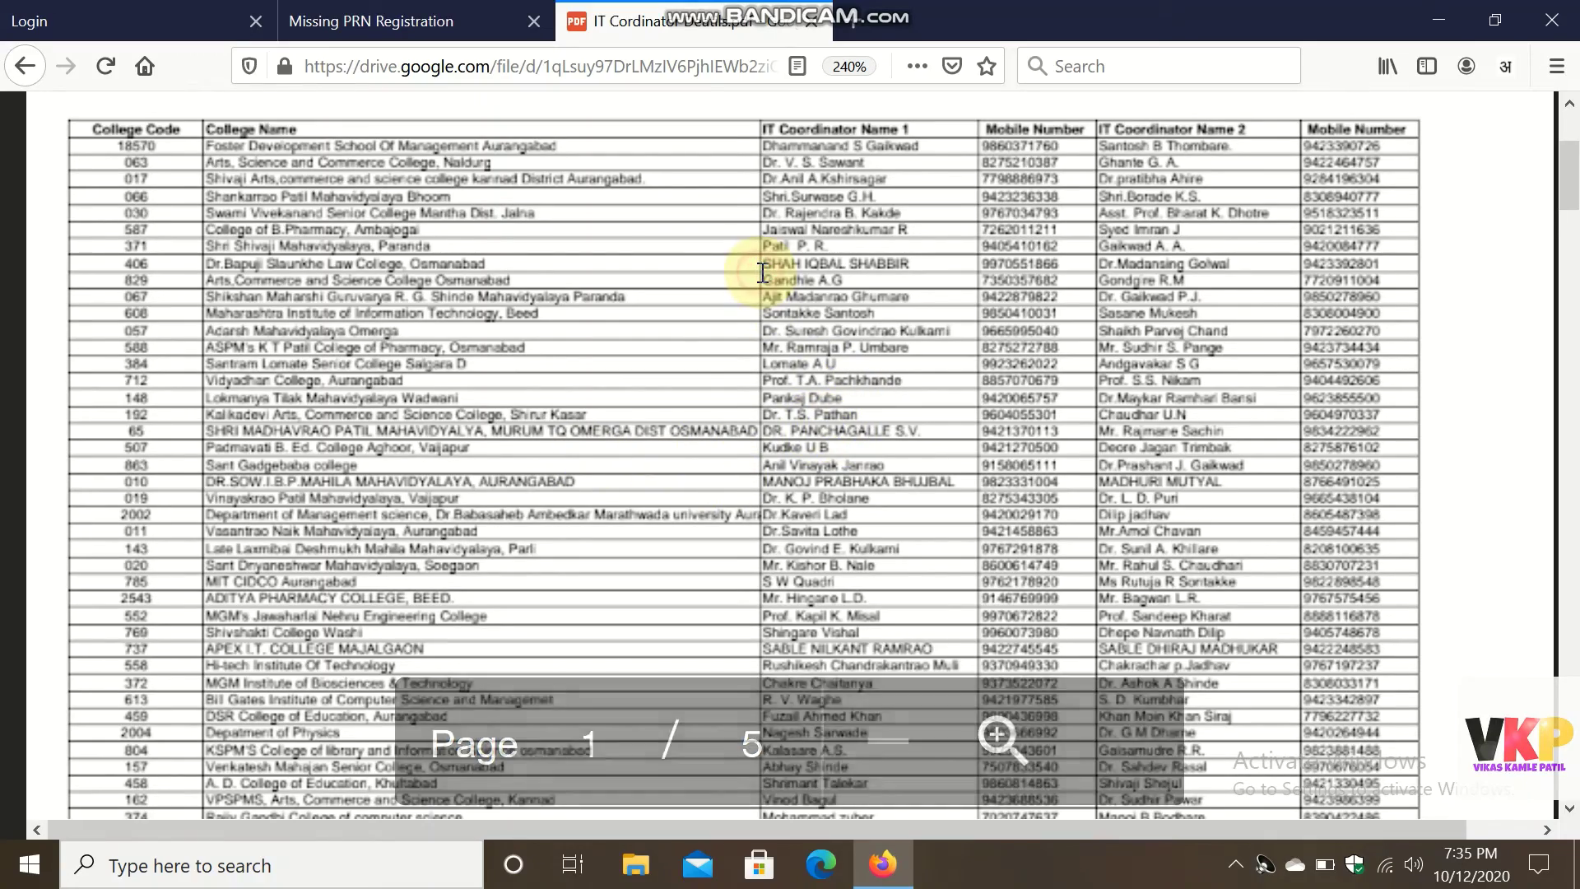
pyautogui.scroll(-10, 762, 273)
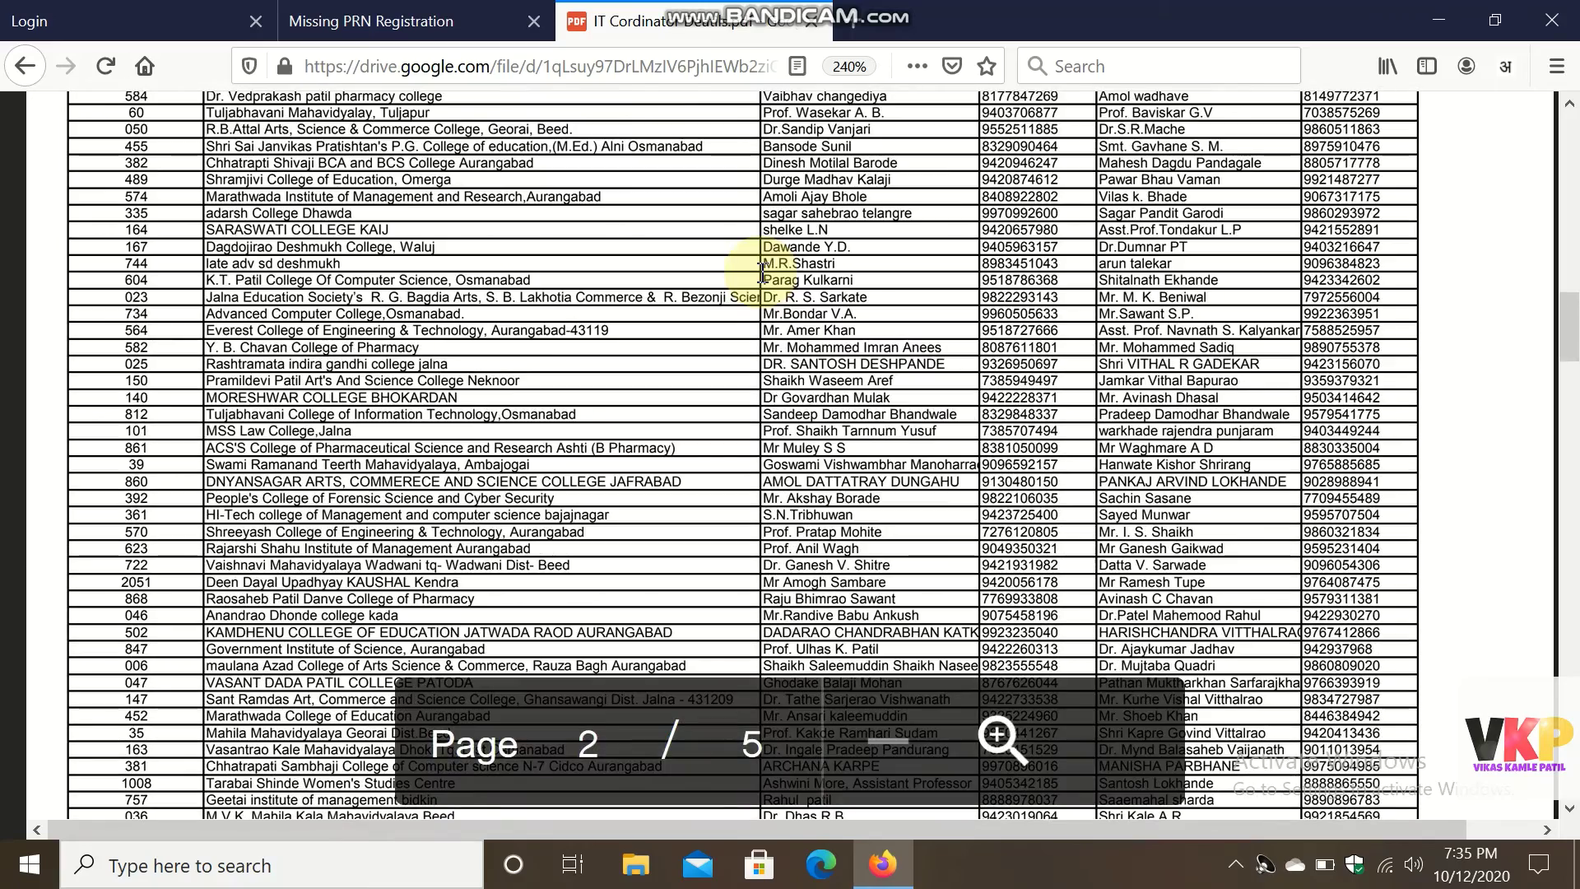
pyautogui.scroll(-3, 762, 273)
pyautogui.scroll(-15, 763, 273)
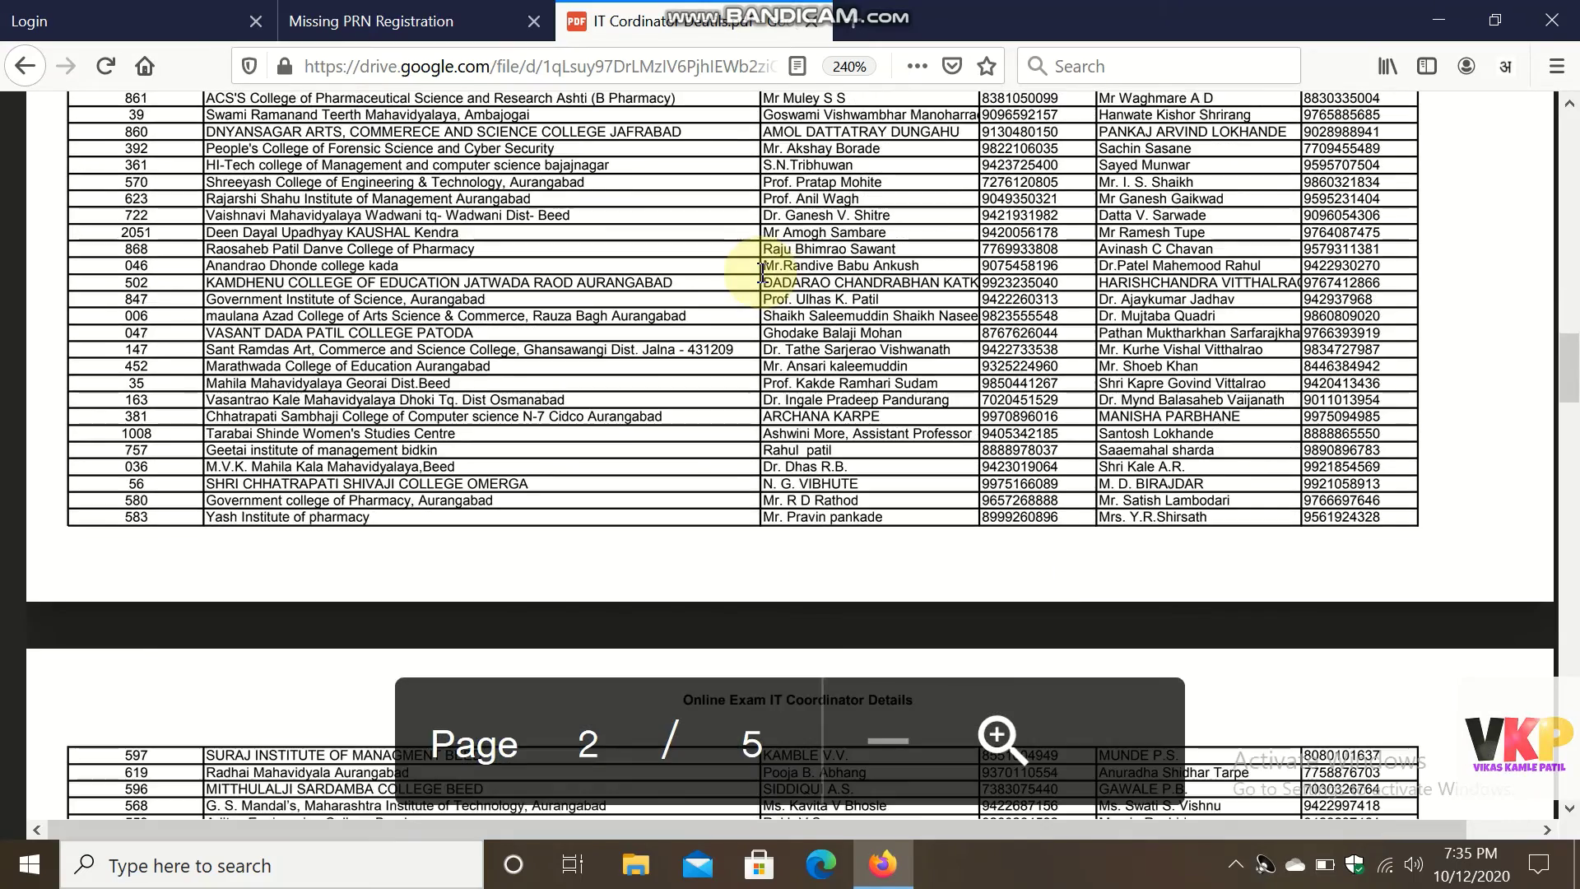
pyautogui.scroll(-8, 762, 273)
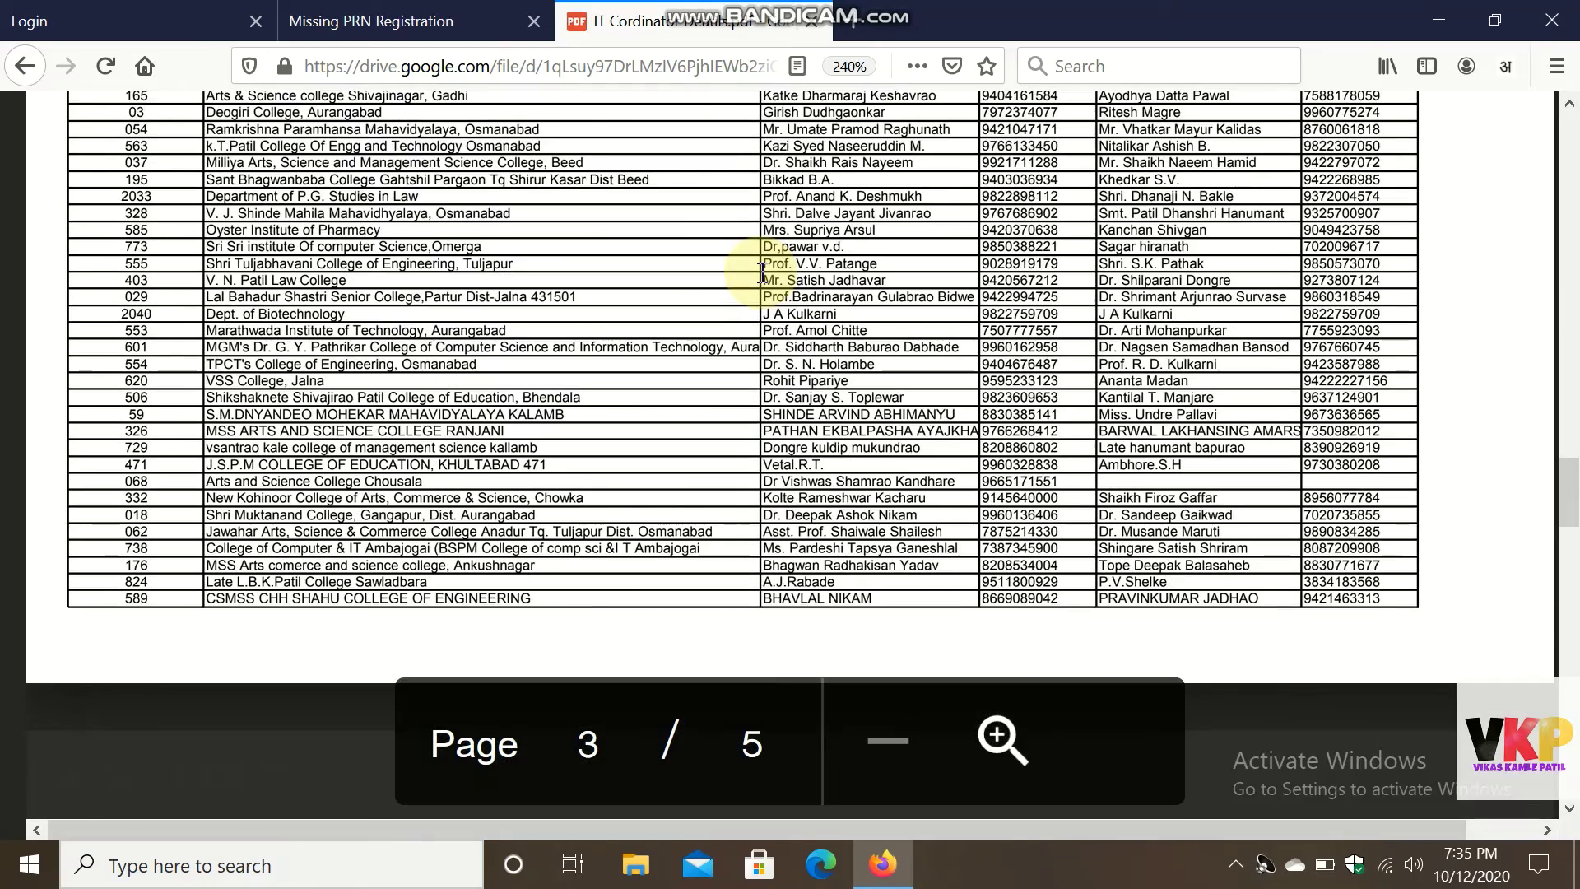
pyautogui.scroll(-5, 763, 273)
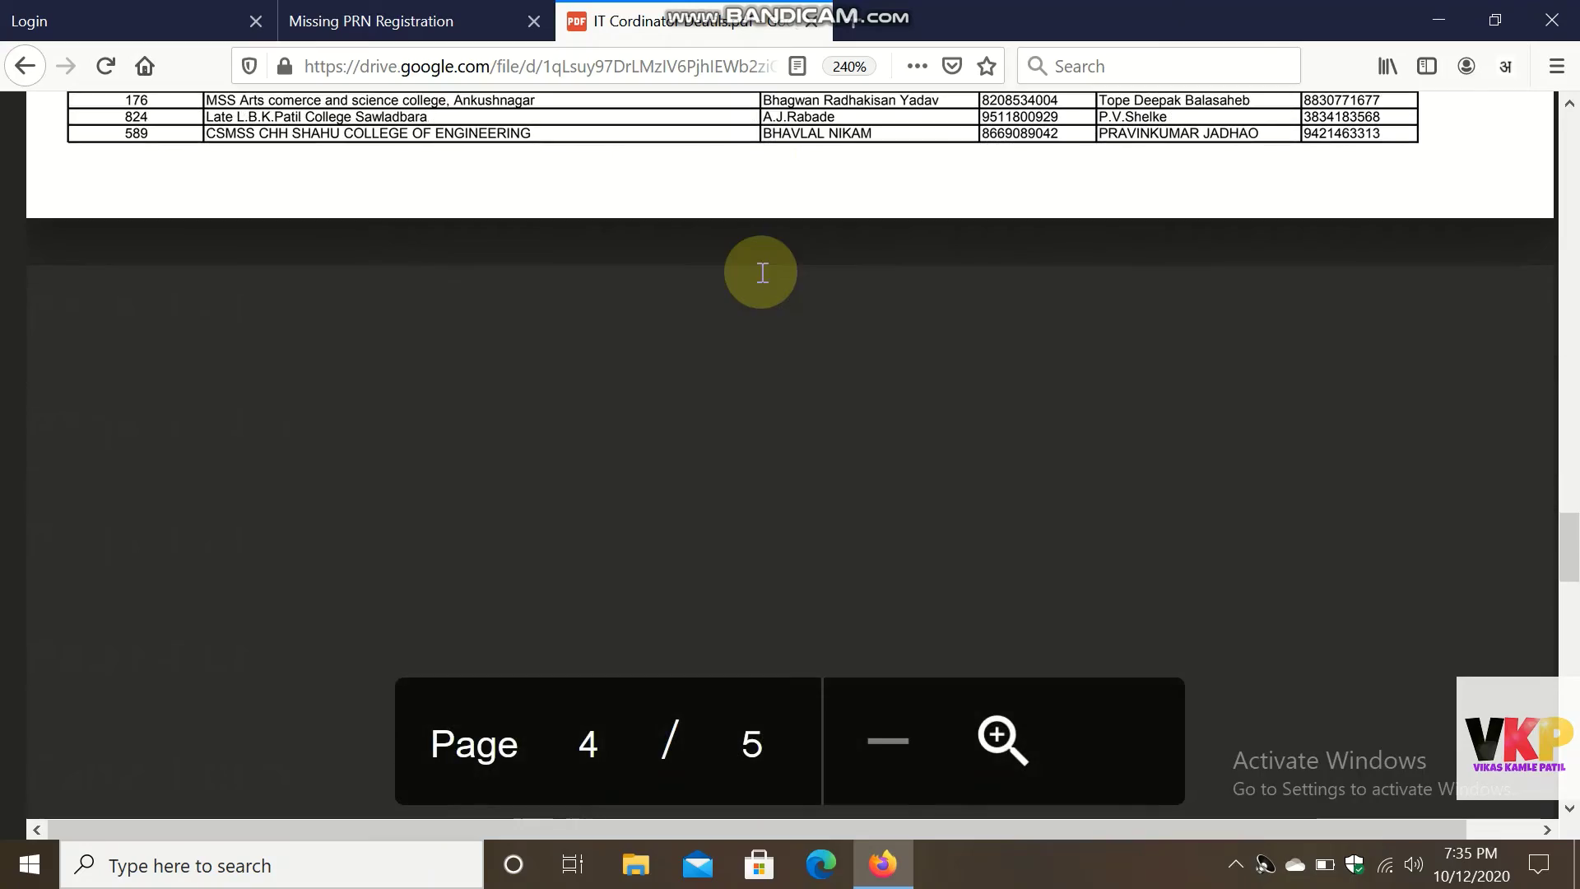
pyautogui.scroll(18, 762, 273)
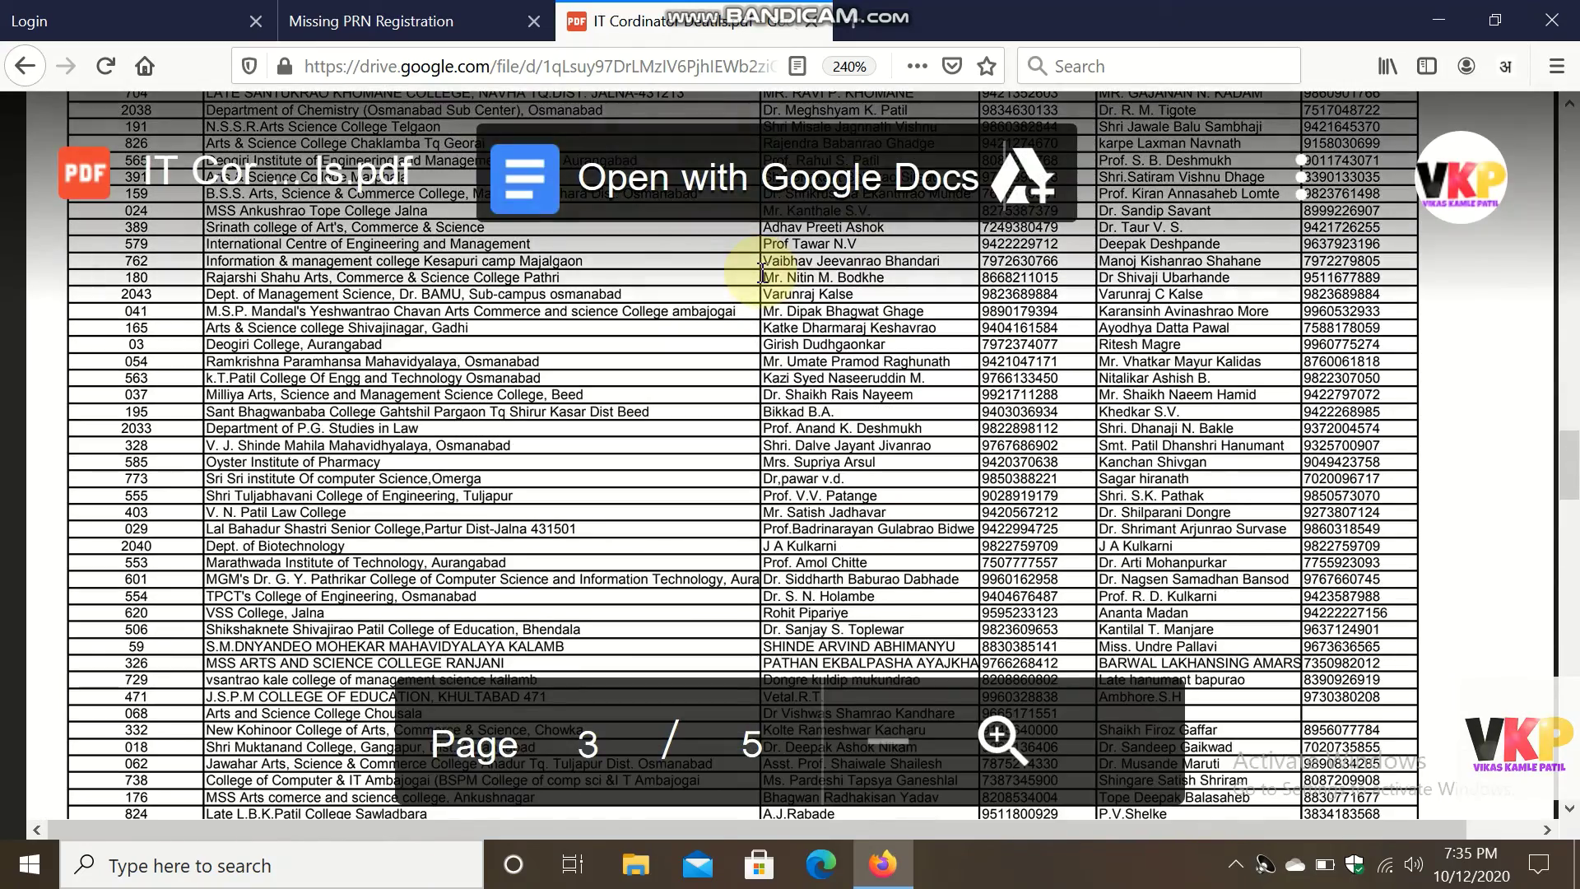
pyautogui.scroll(20, 762, 273)
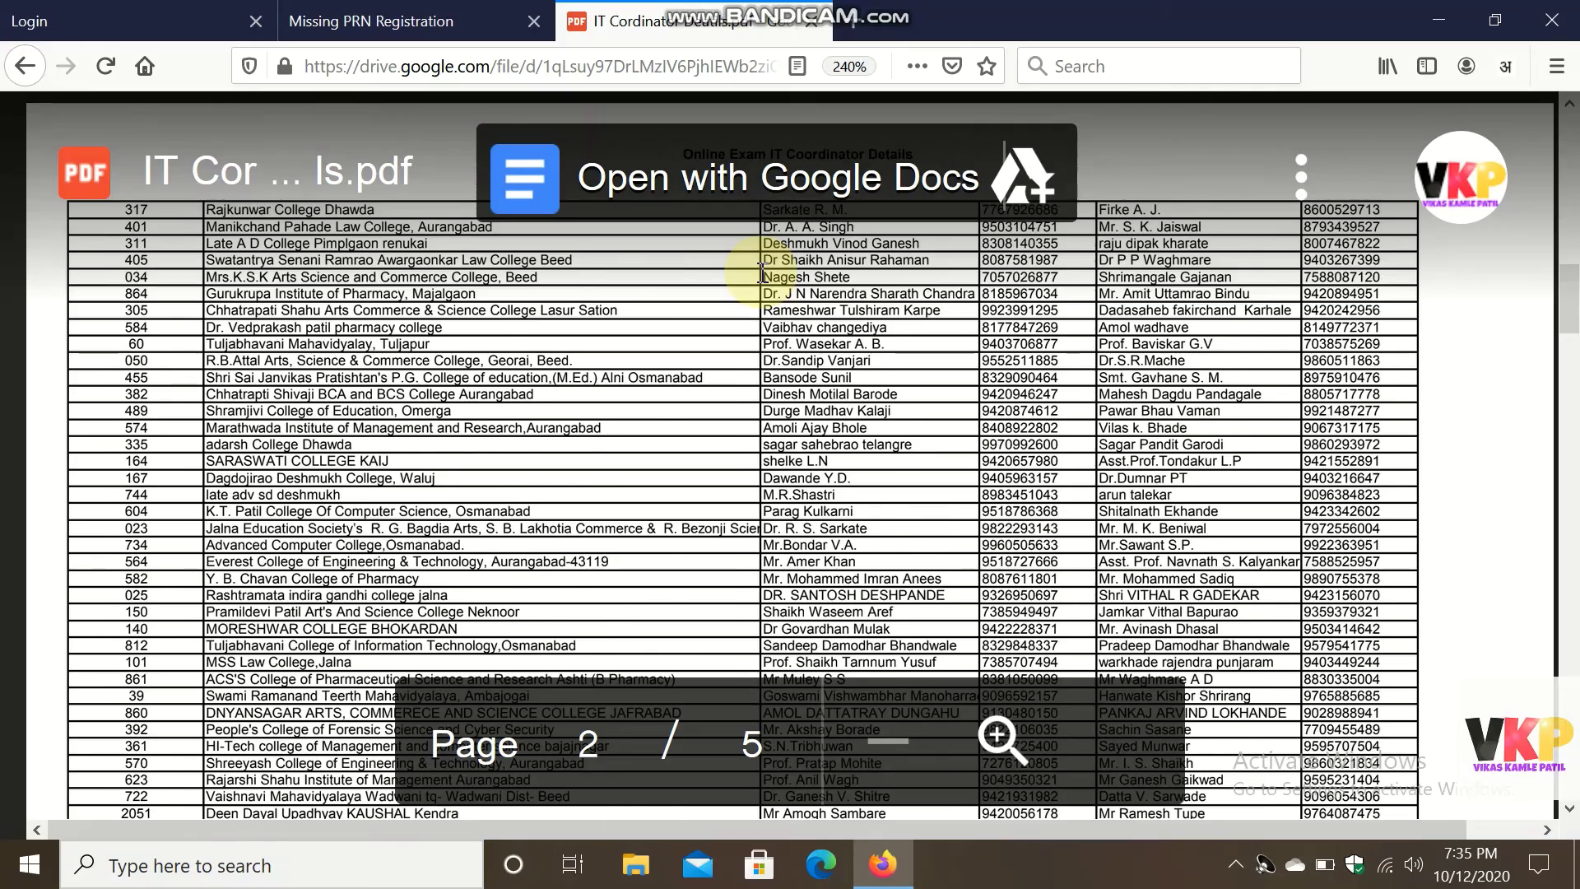
pyautogui.scroll(-5, 762, 273)
pyautogui.scroll(-5, 762, 274)
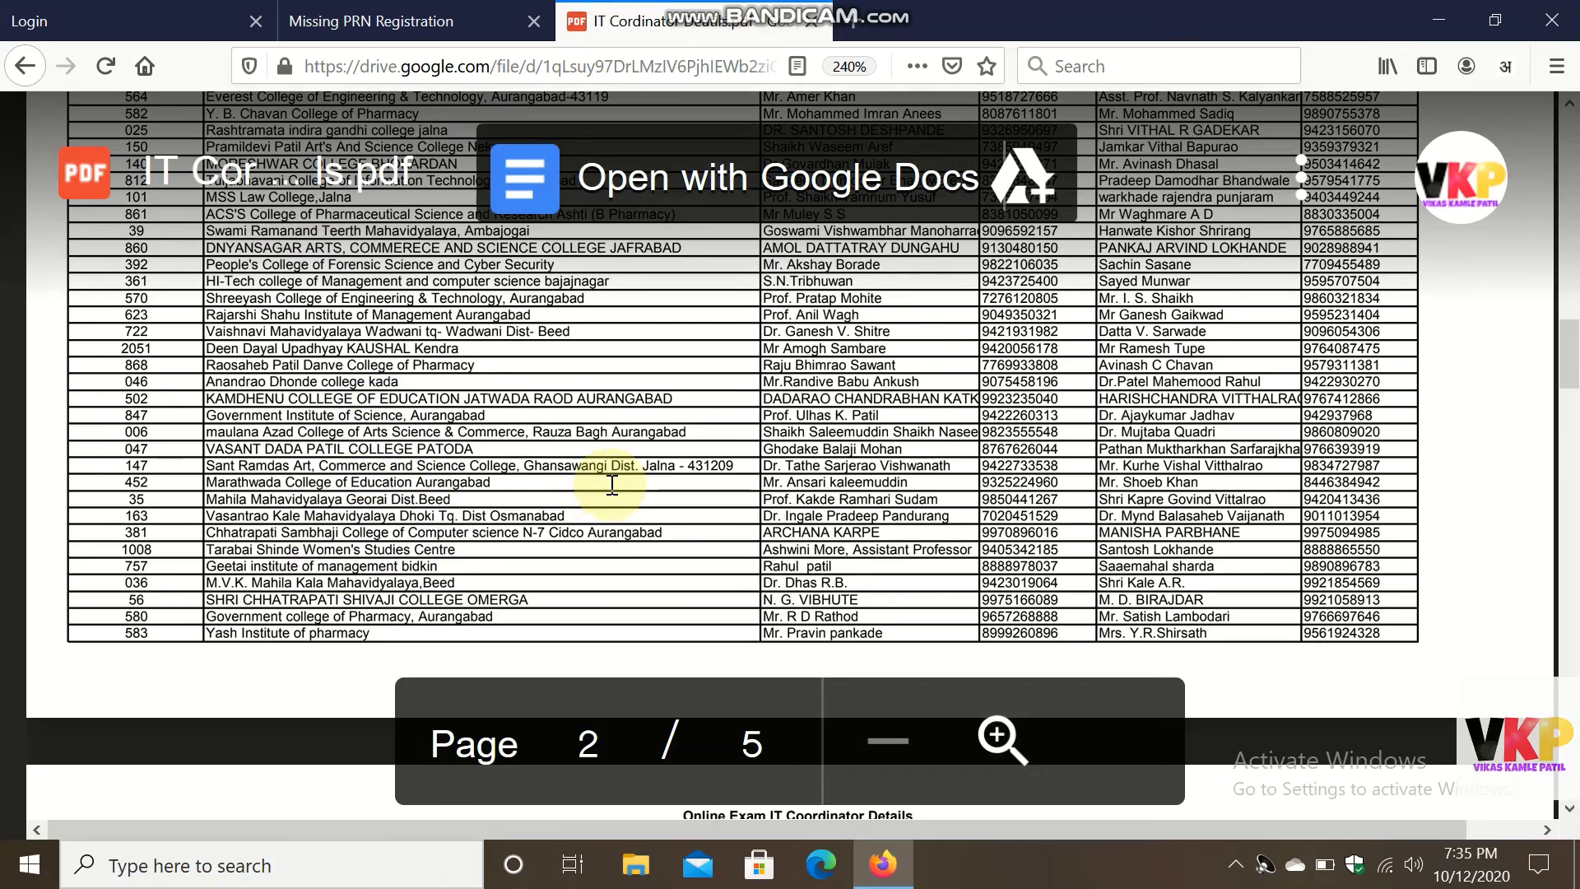
pyautogui.scroll(-3, 611, 484)
pyautogui.scroll(-20, 612, 484)
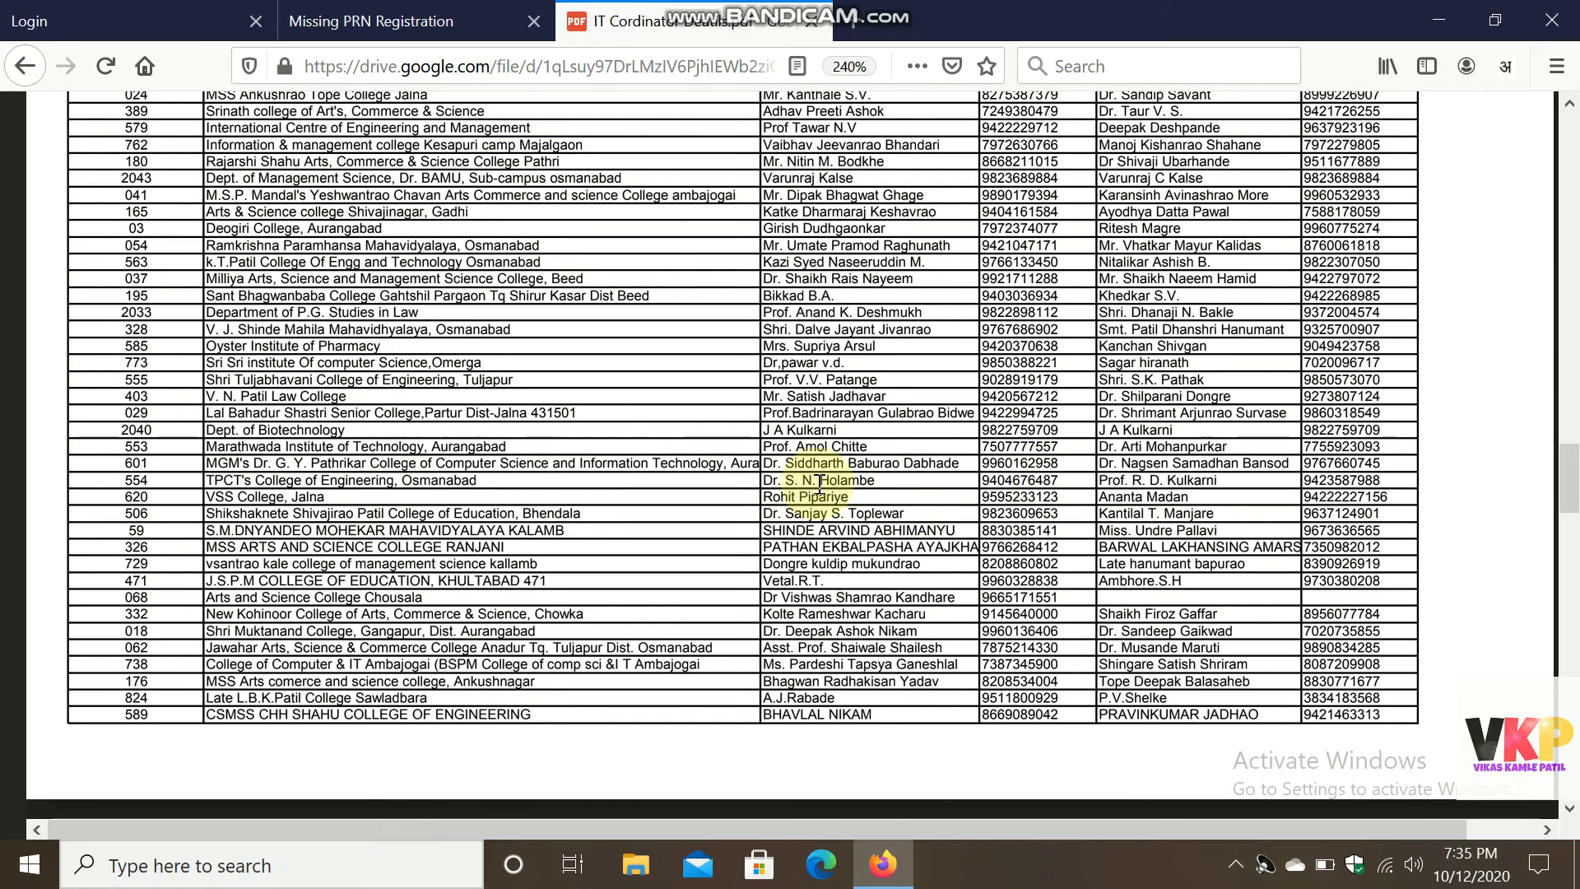
pyautogui.scroll(-3, 819, 482)
pyautogui.scroll(-5, 819, 481)
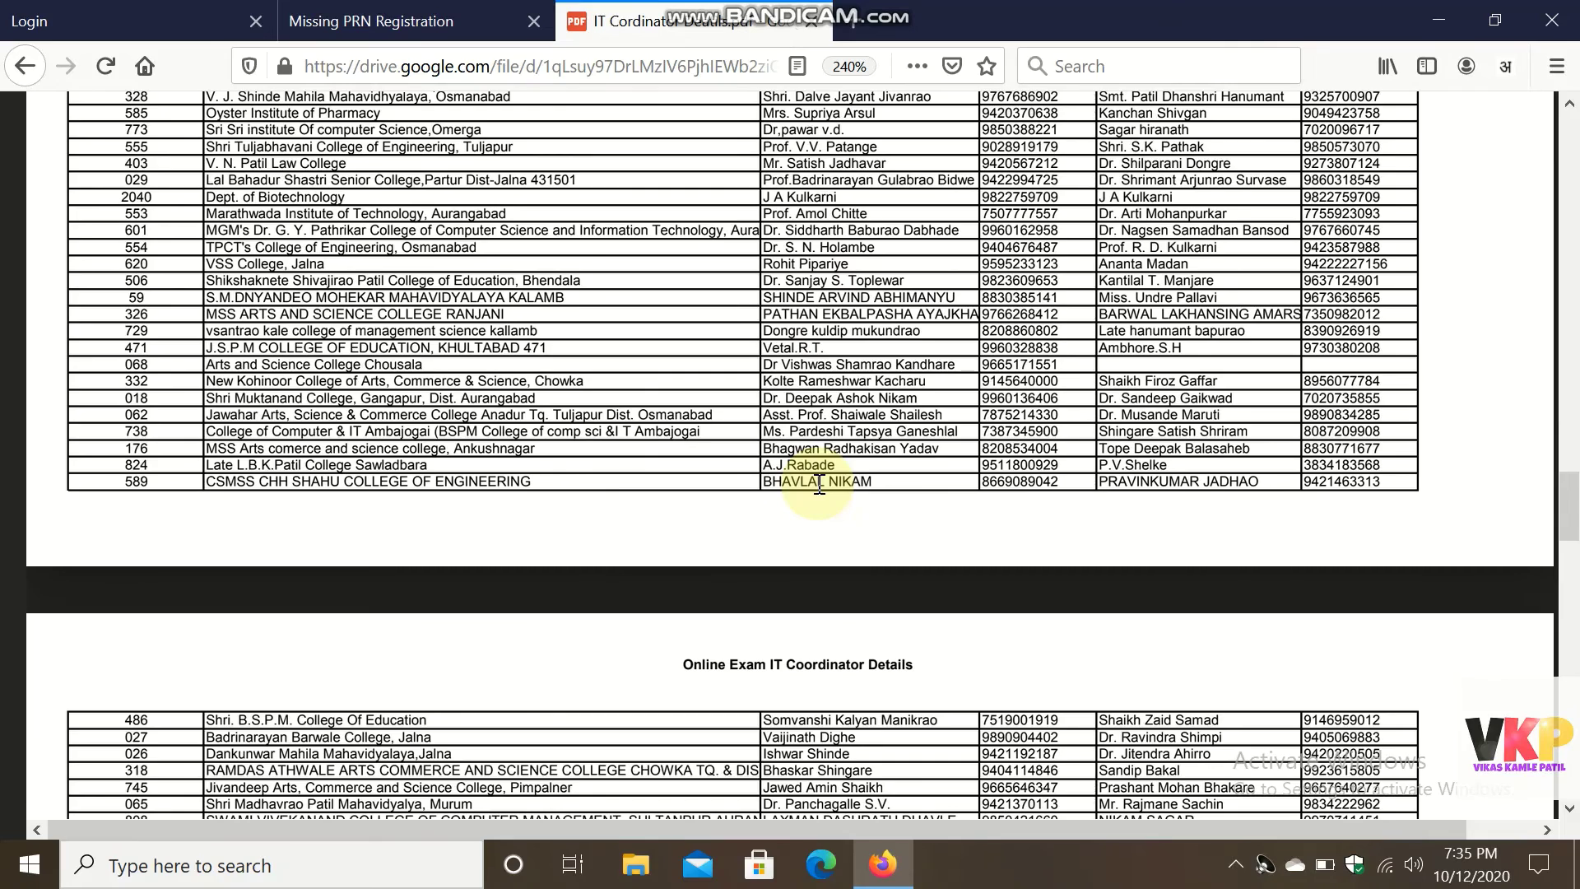
pyautogui.scroll(5, 819, 481)
pyautogui.scroll(-15, 819, 481)
pyautogui.scroll(20, 819, 481)
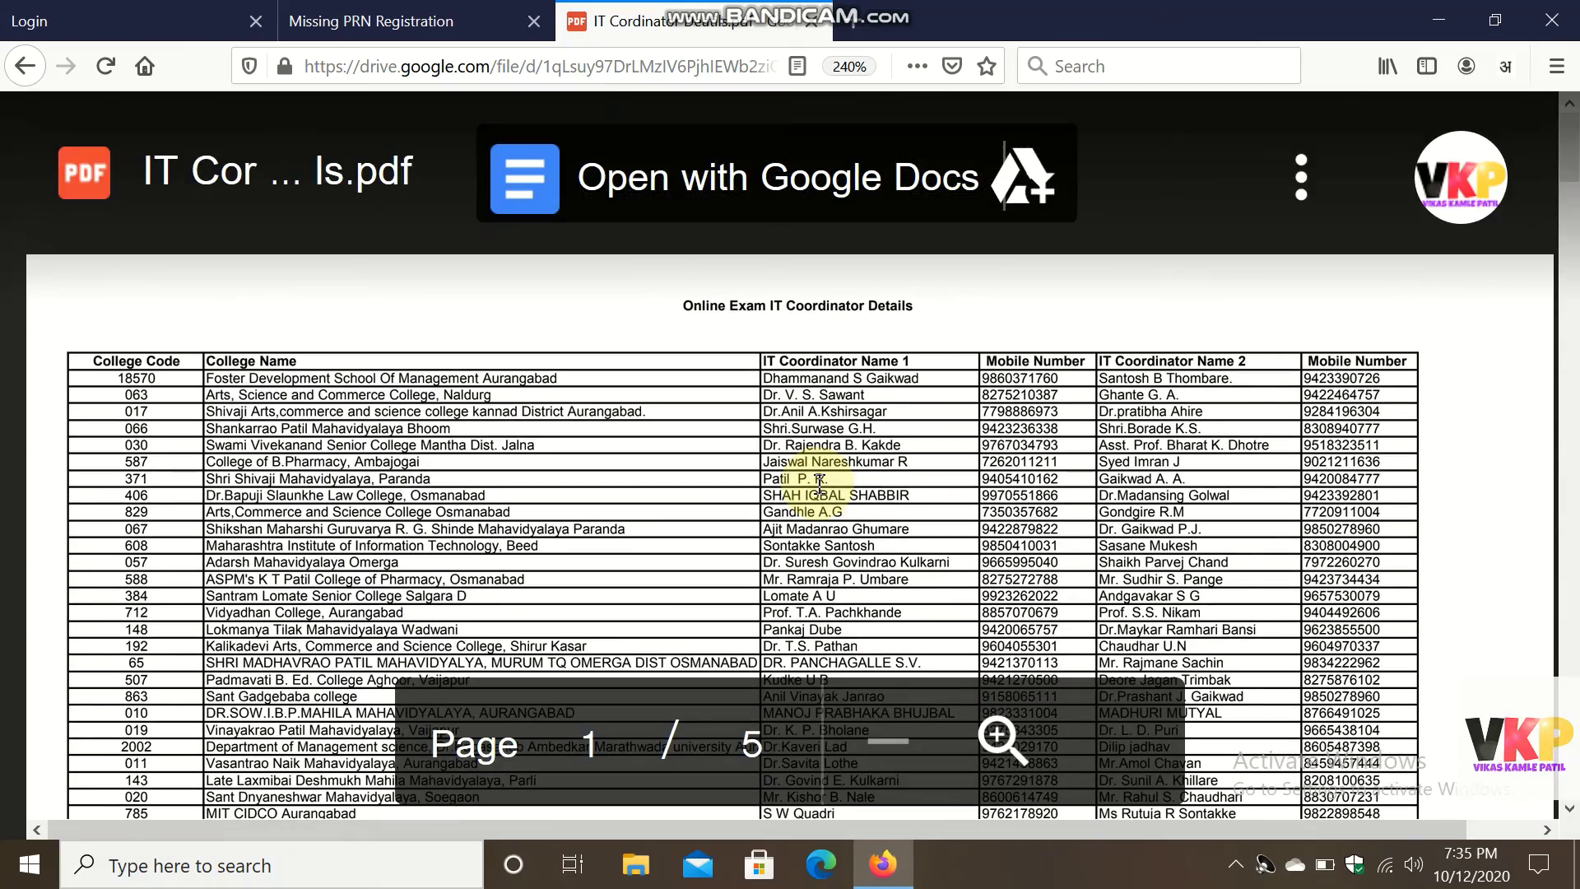
# Pass through the Missing PRN Registration tab back to the exam Login tab.
pyautogui.click(424, 21)
pyautogui.click(181, 17)
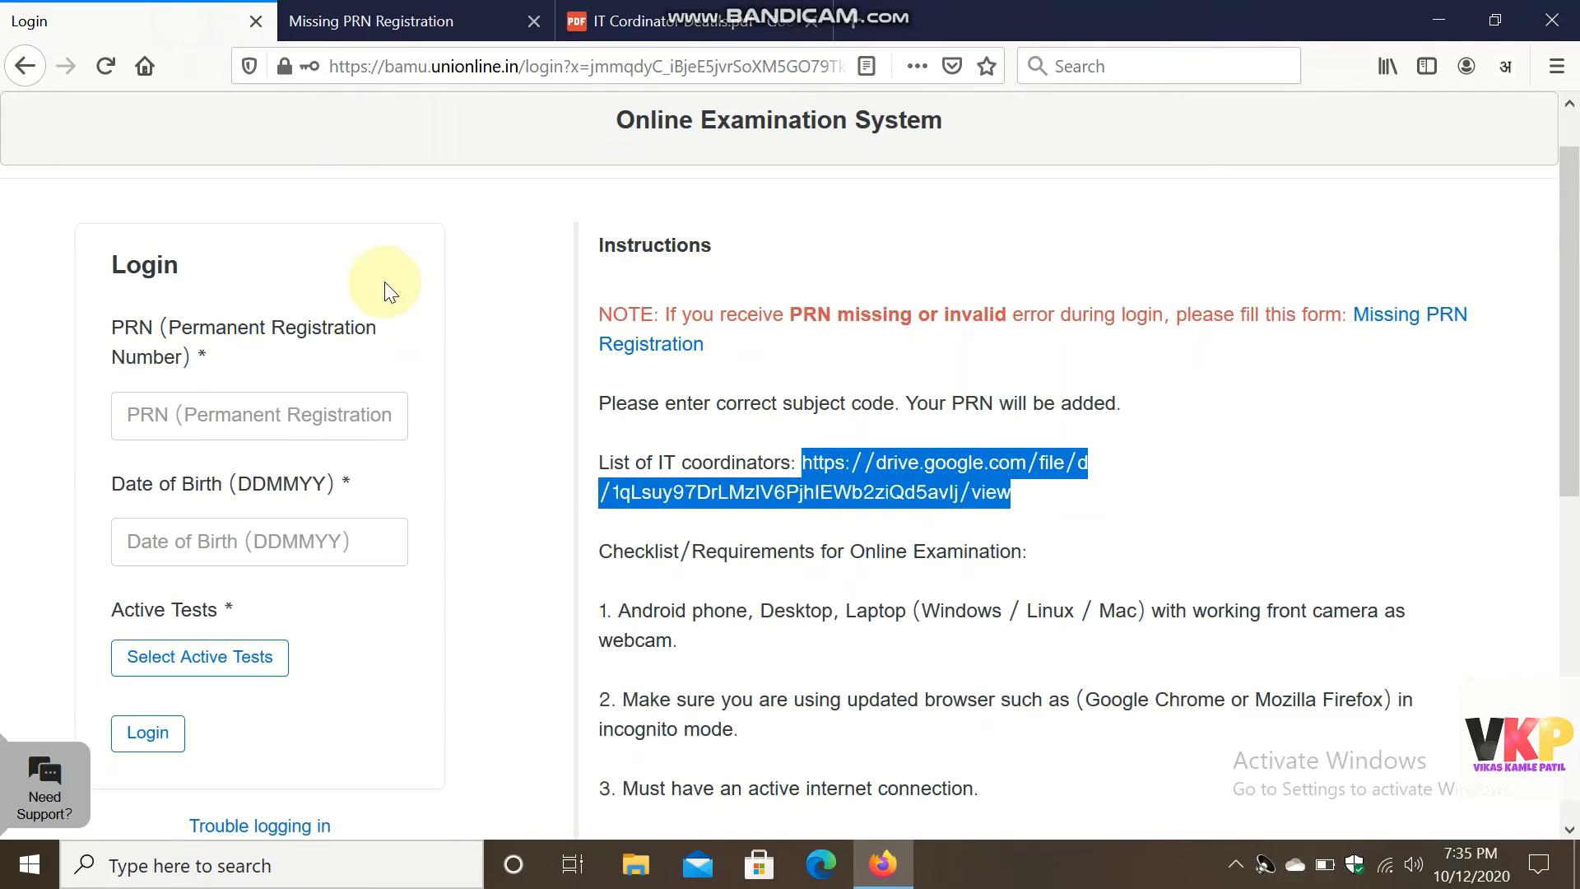